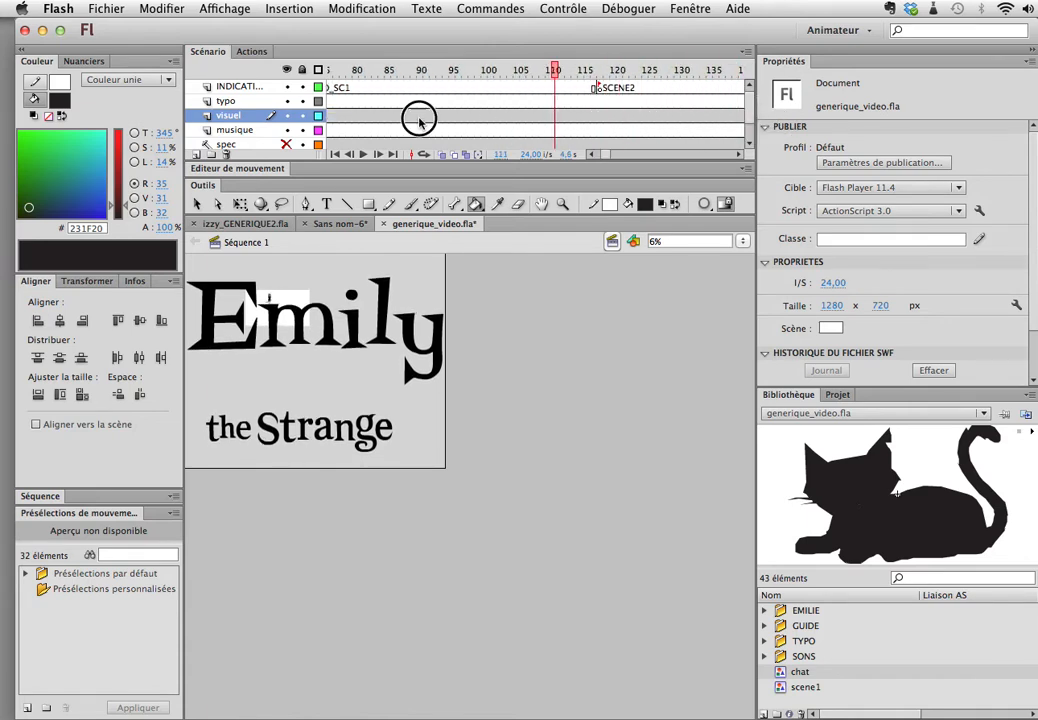
Step: Insert keyframes on the visuel layer at frames 121 and 138
drag(916, 167, 631, 162)
drag(631, 69, 570, 92)
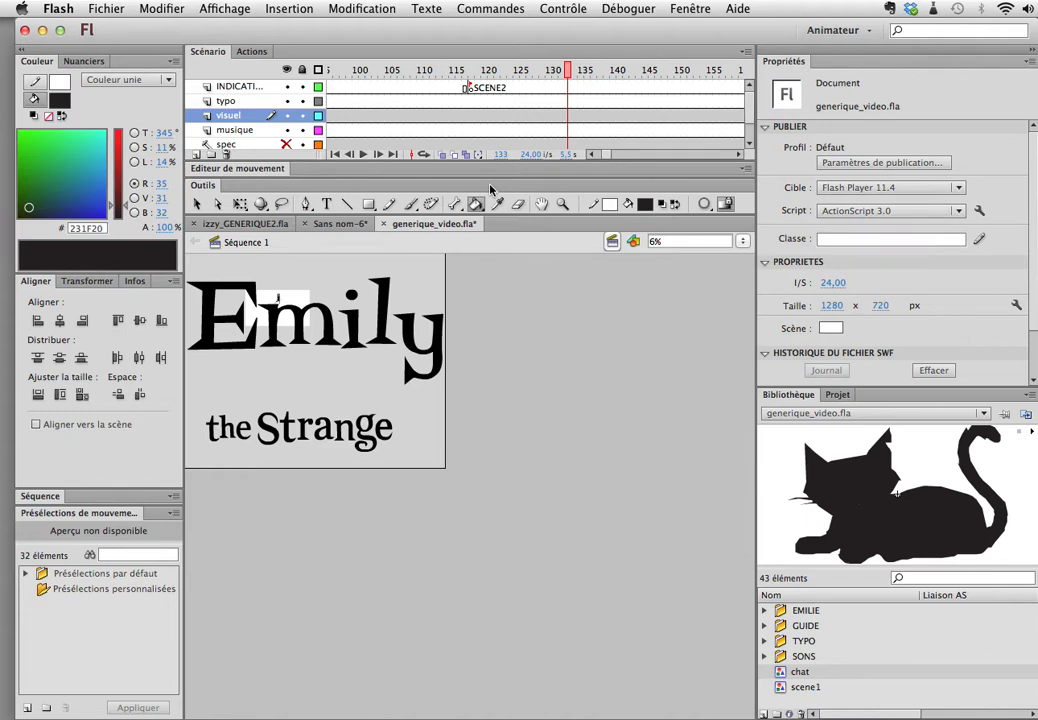
click(570, 116)
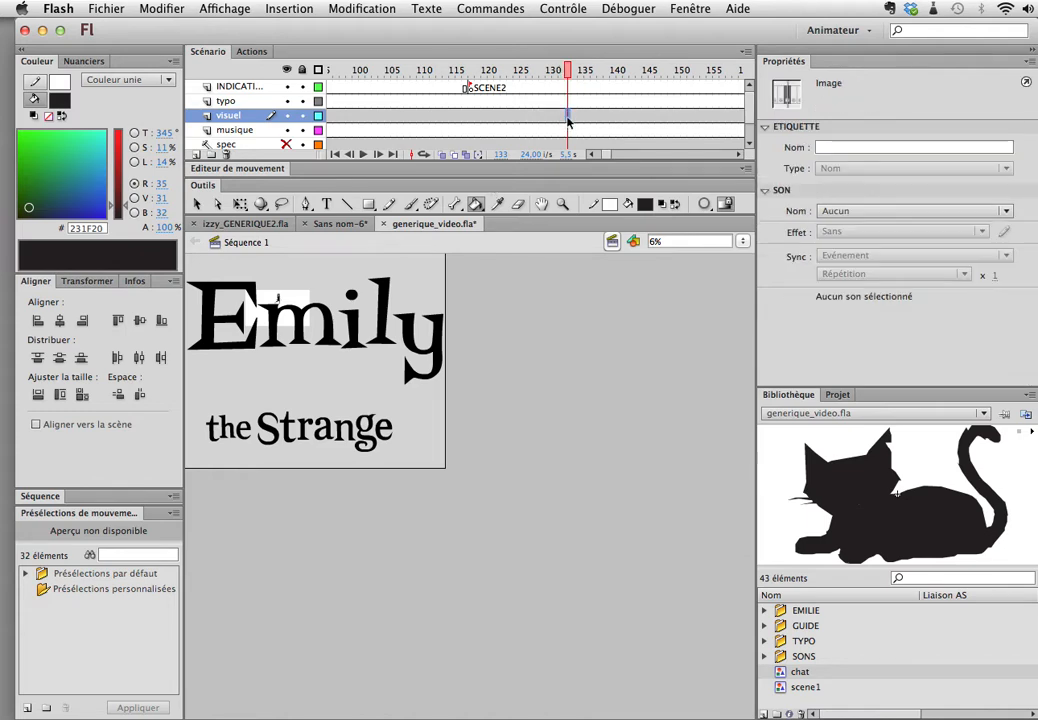
click(555, 119)
drag(555, 119, 492, 116)
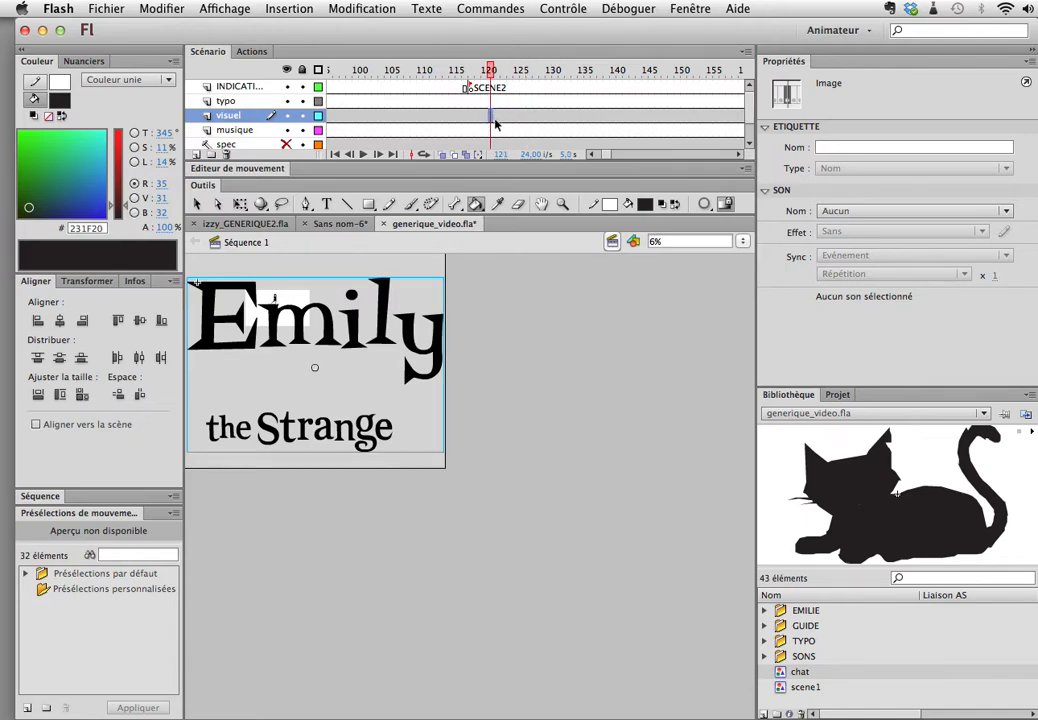
key(F6)
click(599, 118)
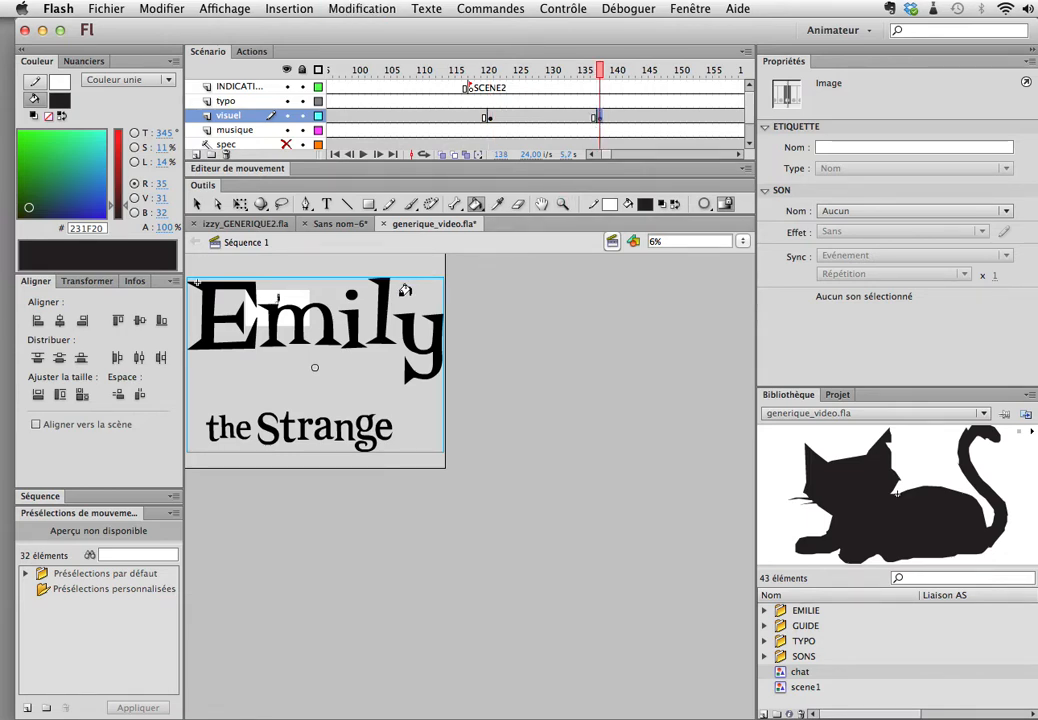
Step: Scale the scene1 instance at frame 138 proportionally to 835% with the Transform settings
key(v)
click(333, 327)
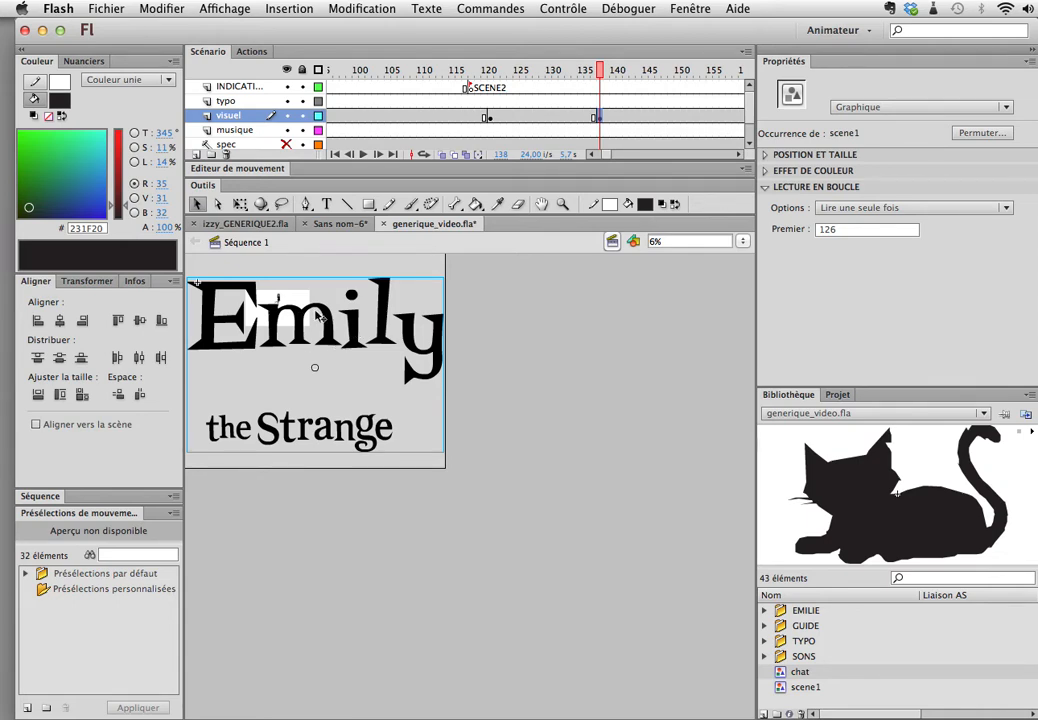
click(691, 10)
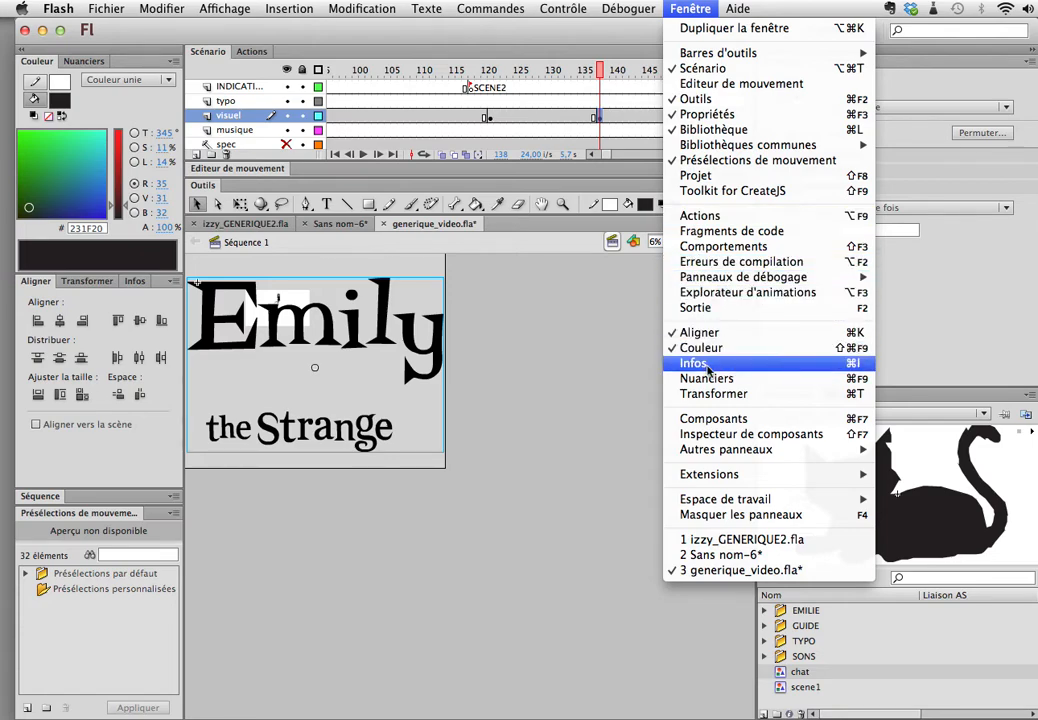
click(717, 393)
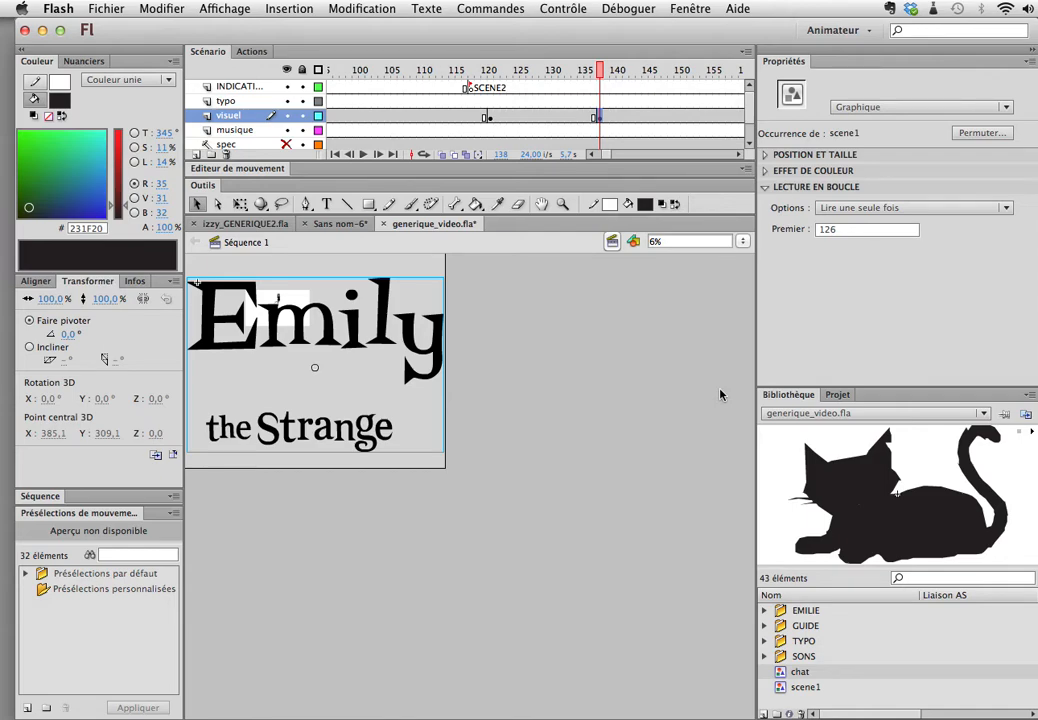
click(695, 8)
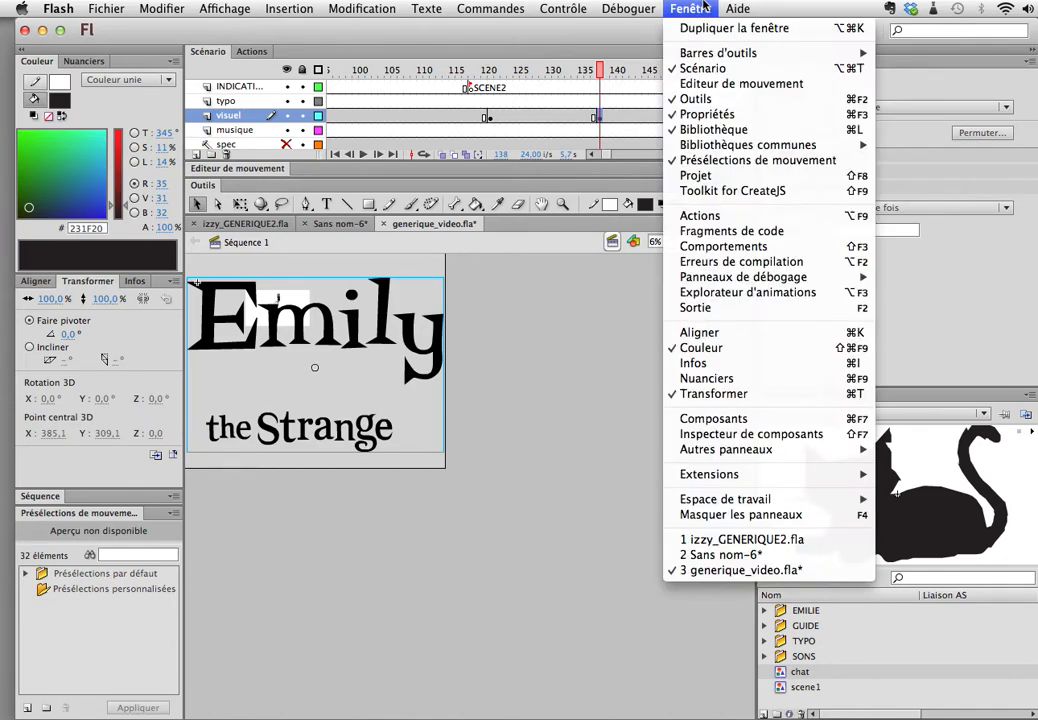
click(771, 408)
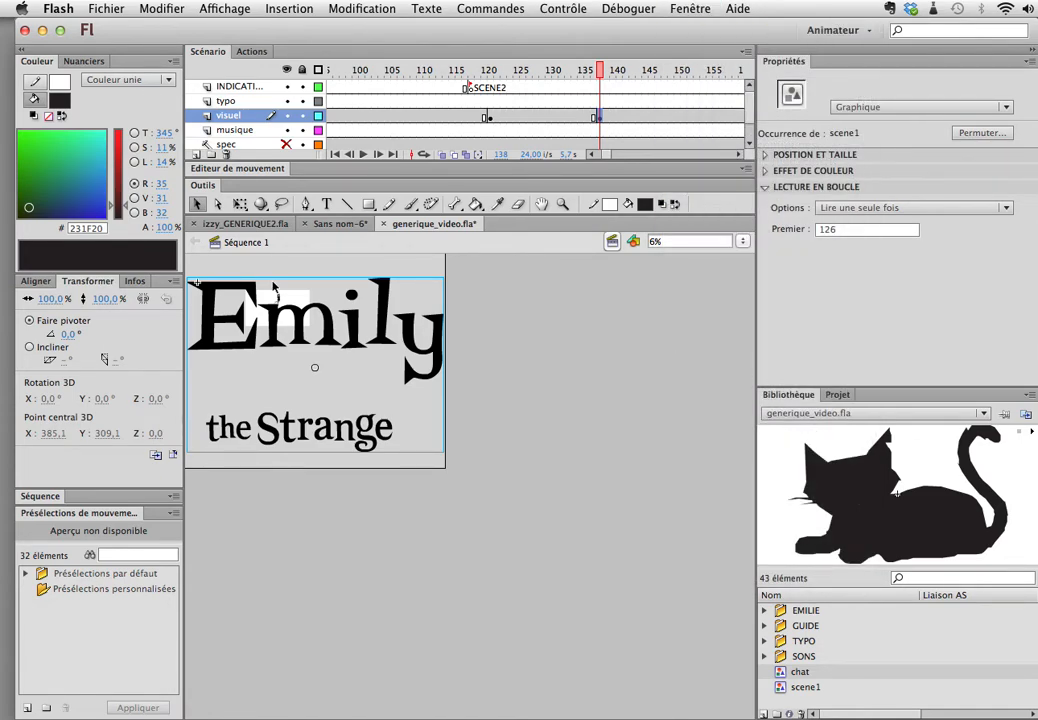
click(105, 298)
click(142, 300)
click(140, 301)
drag(108, 298, 508, 342)
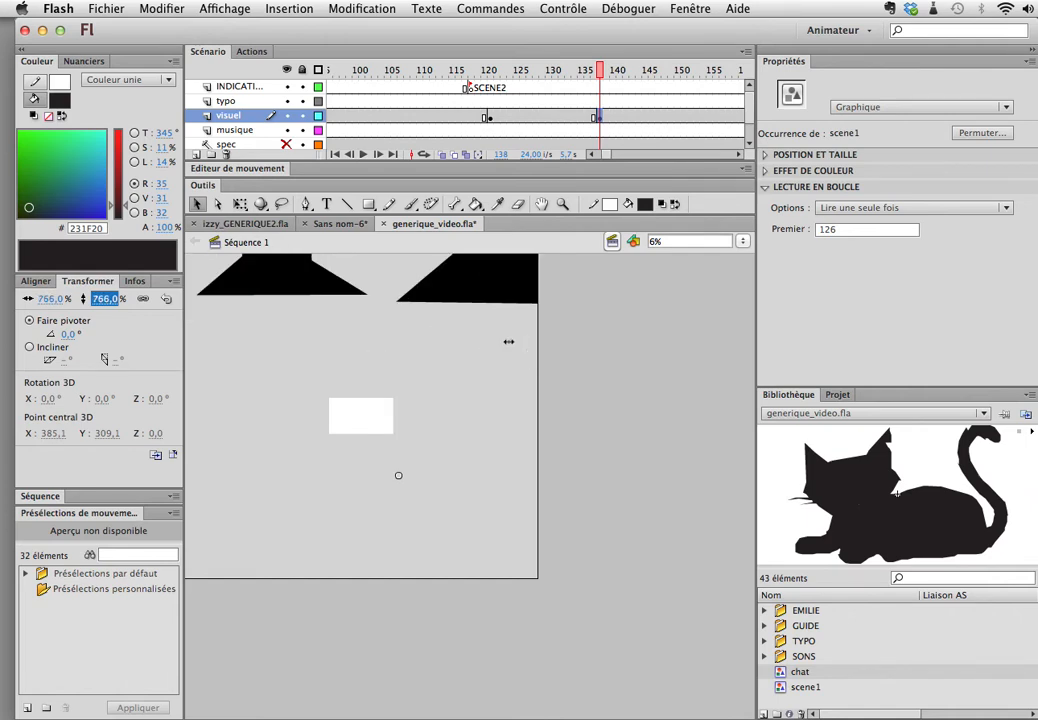
drag(107, 299, 349, 530)
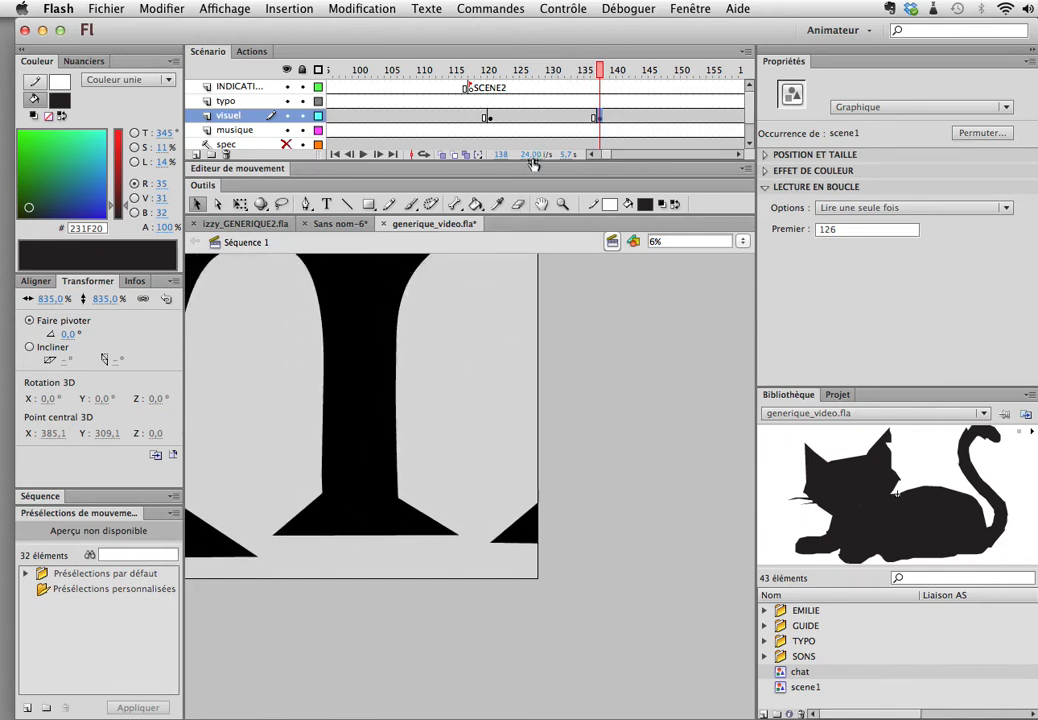
Step: Create a classic tween on the visuel layer between frames 121 and 138, and scrub its first frames
click(488, 117)
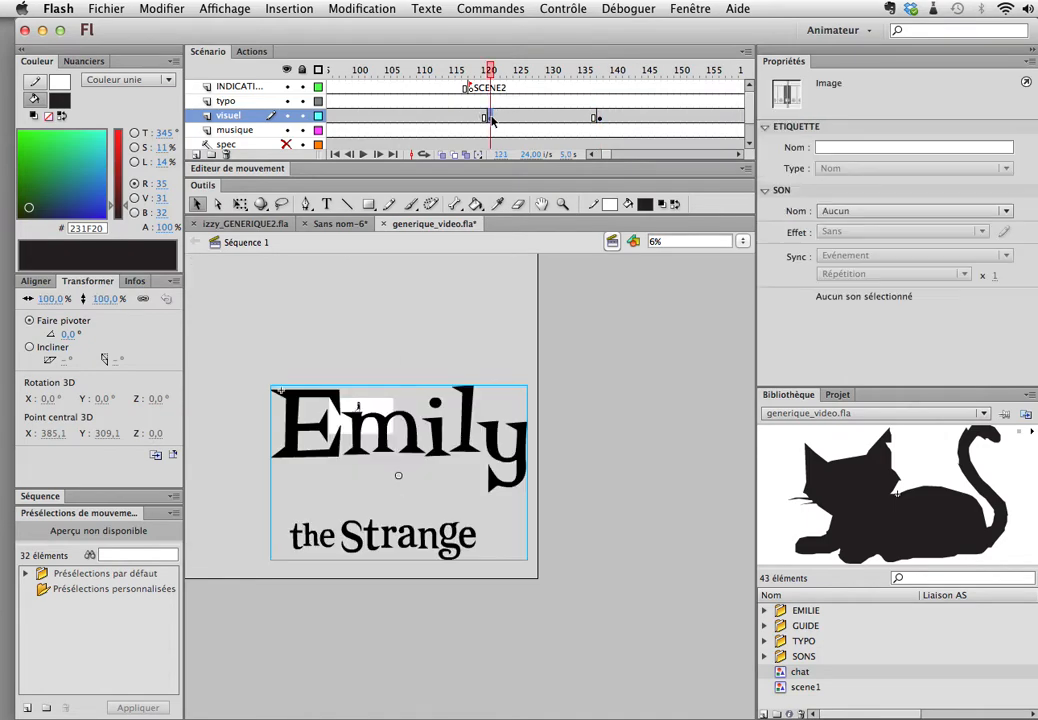
right_click(490, 118)
click(507, 154)
drag(490, 70, 503, 97)
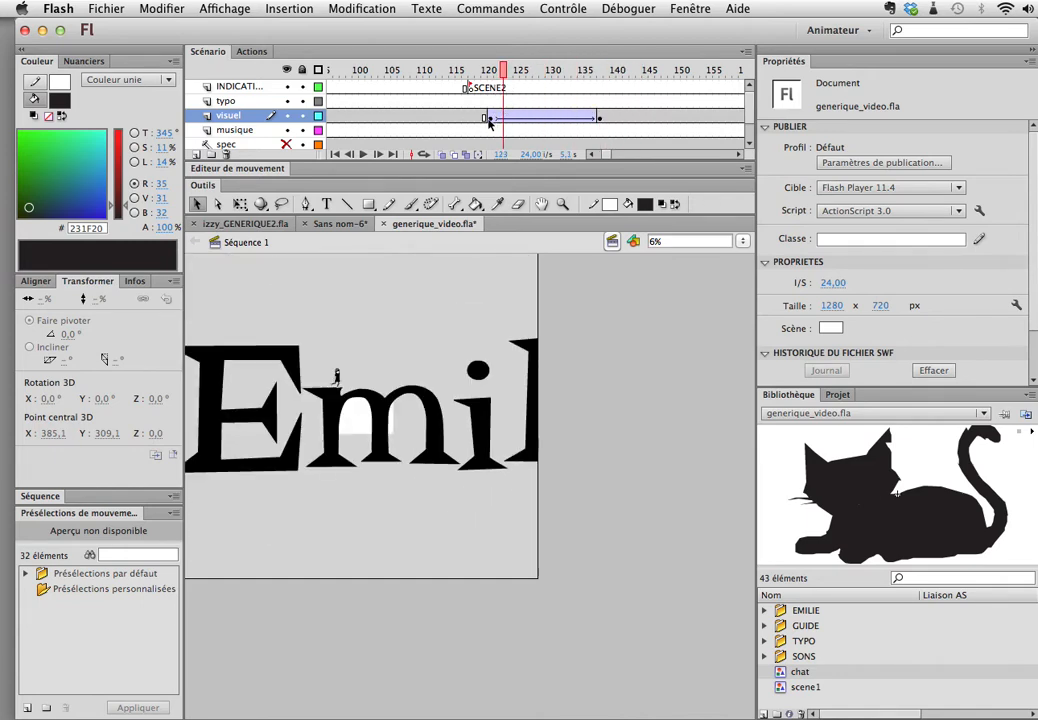
Step: Try an easing value of 100 on the visuel tween and play the zoom back
click(488, 118)
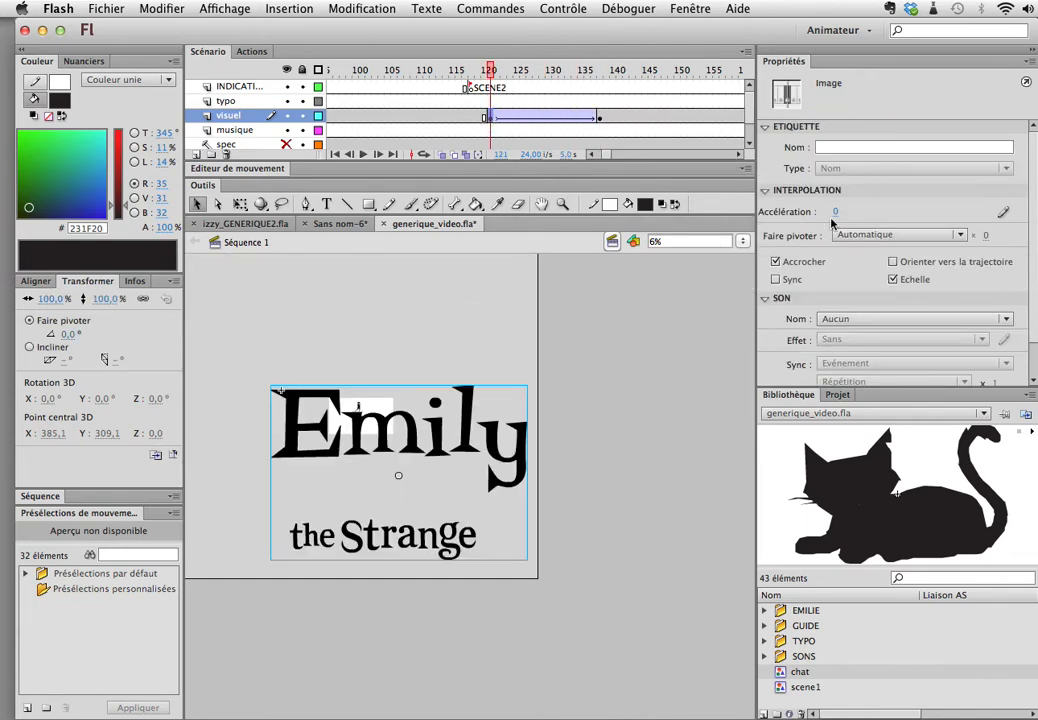
drag(834, 212, 1020, 220)
key(Return)
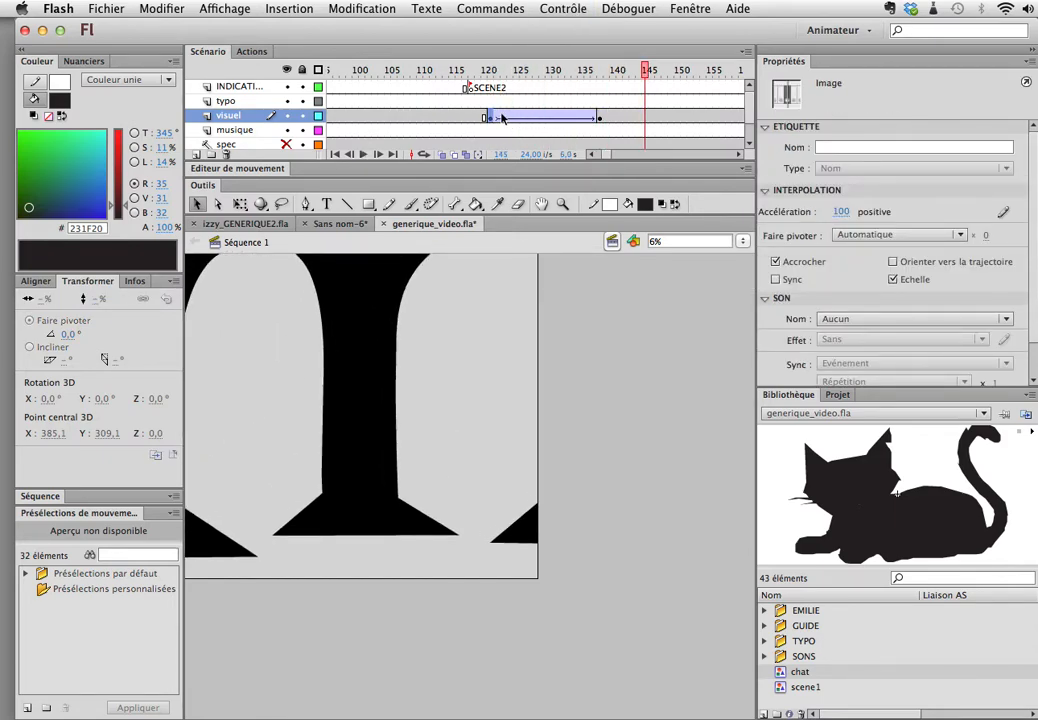
click(489, 69)
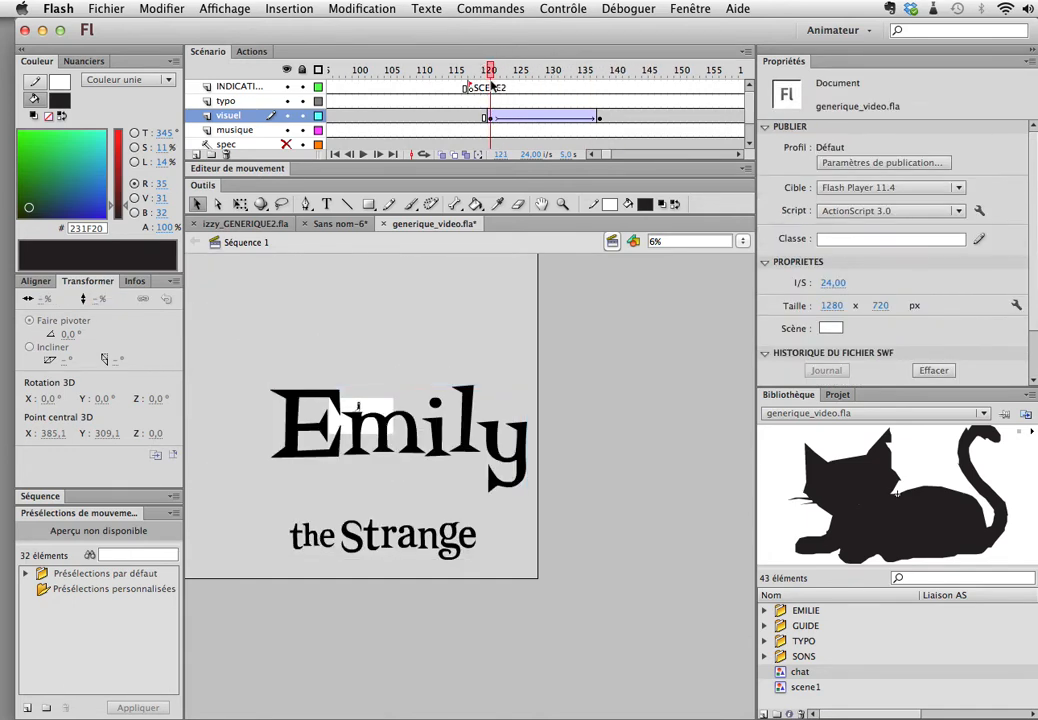
Step: Set the visuel tween's easing to -100 and preview the zoom from frame 121 to 138
click(490, 116)
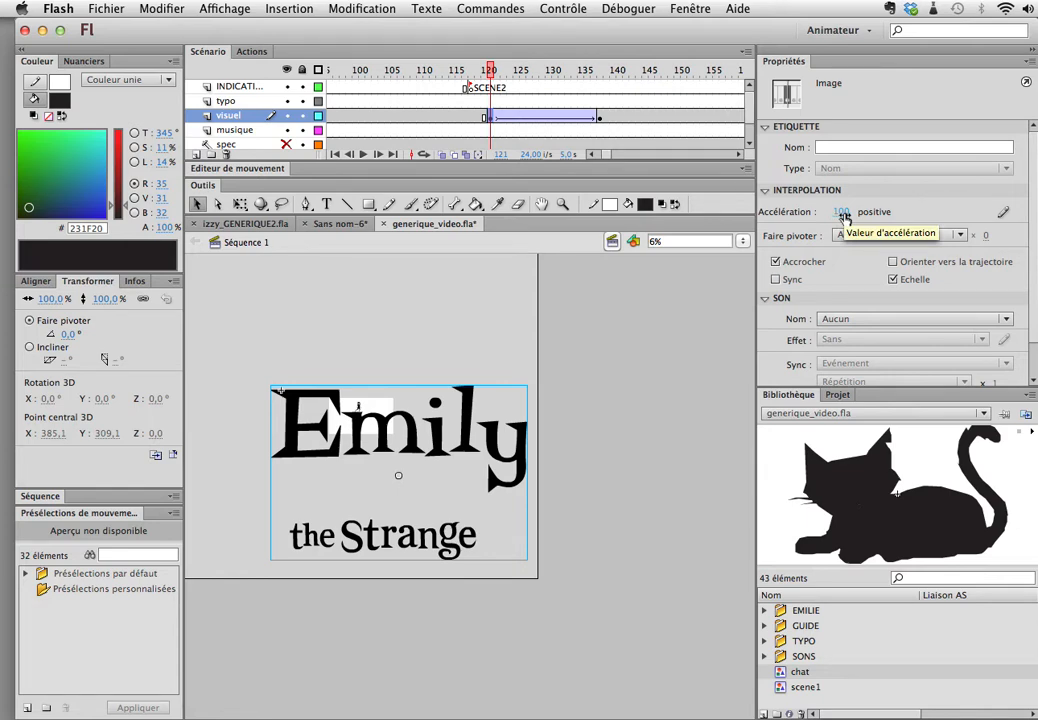
drag(843, 218, 556, 204)
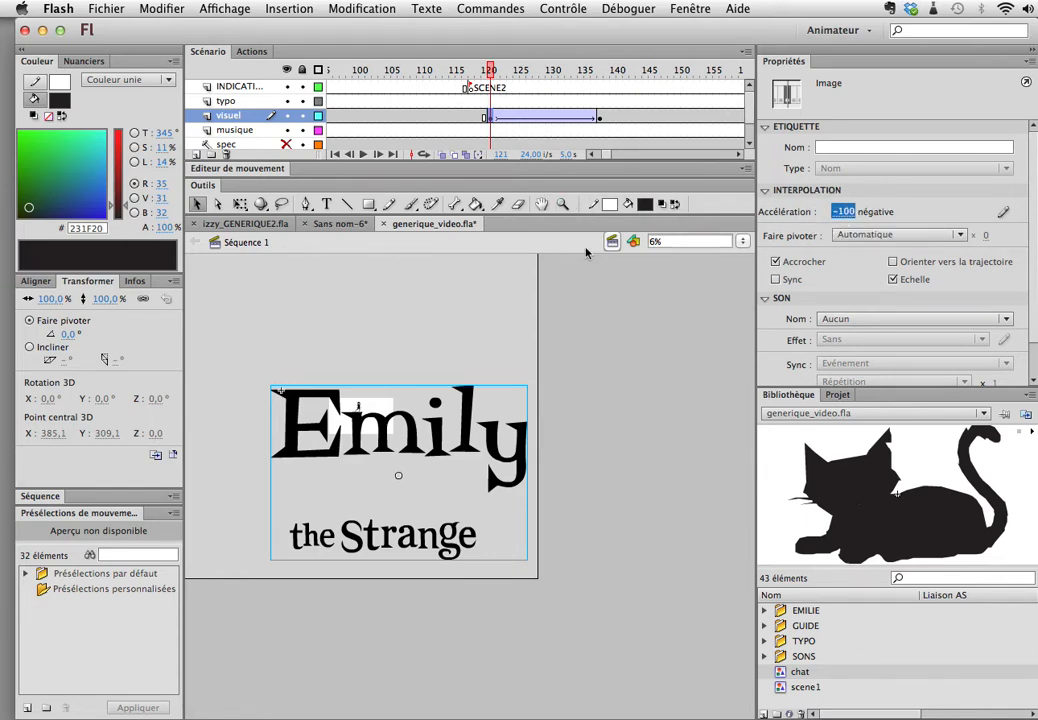
key(Return)
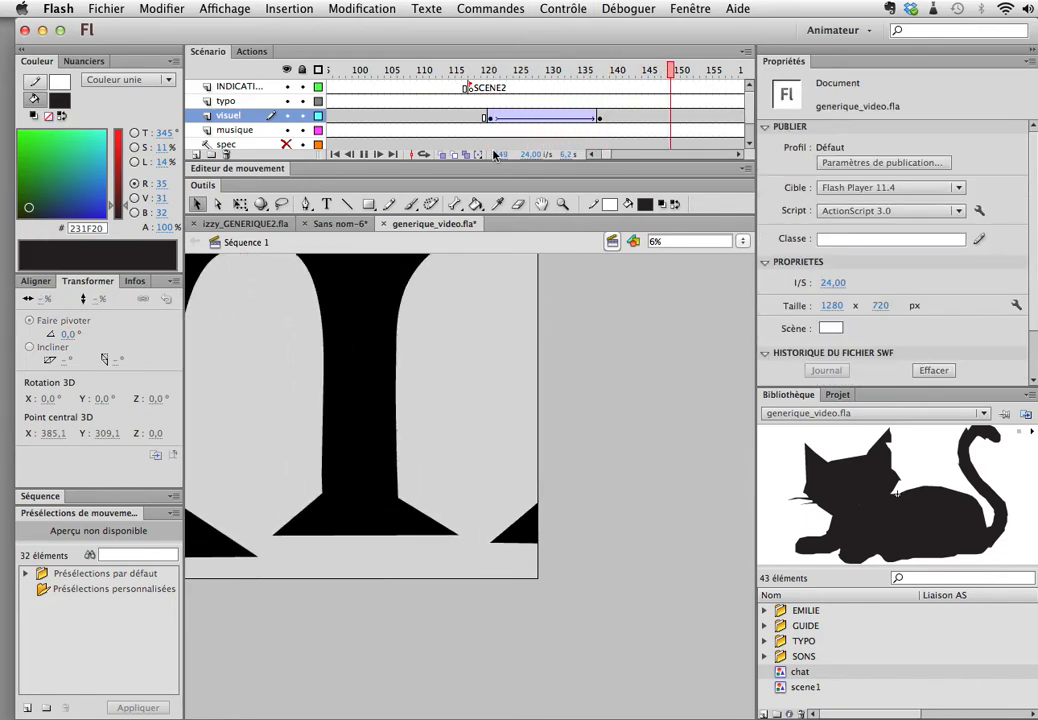
drag(570, 70, 486, 76)
key(Return)
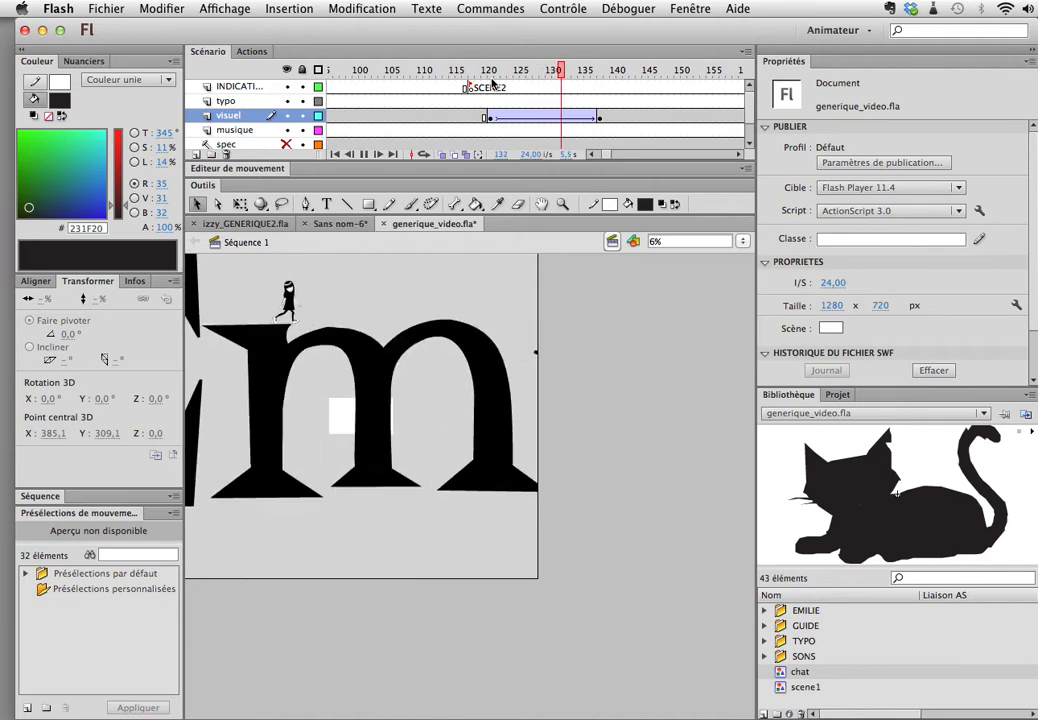
click(490, 74)
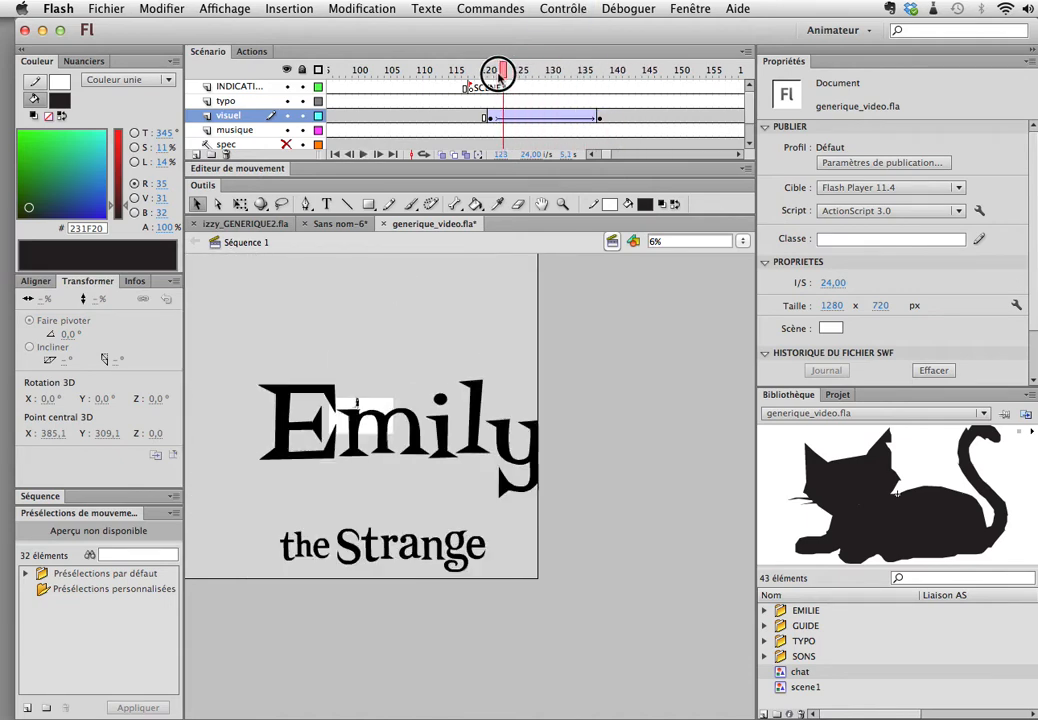
drag(492, 76, 600, 76)
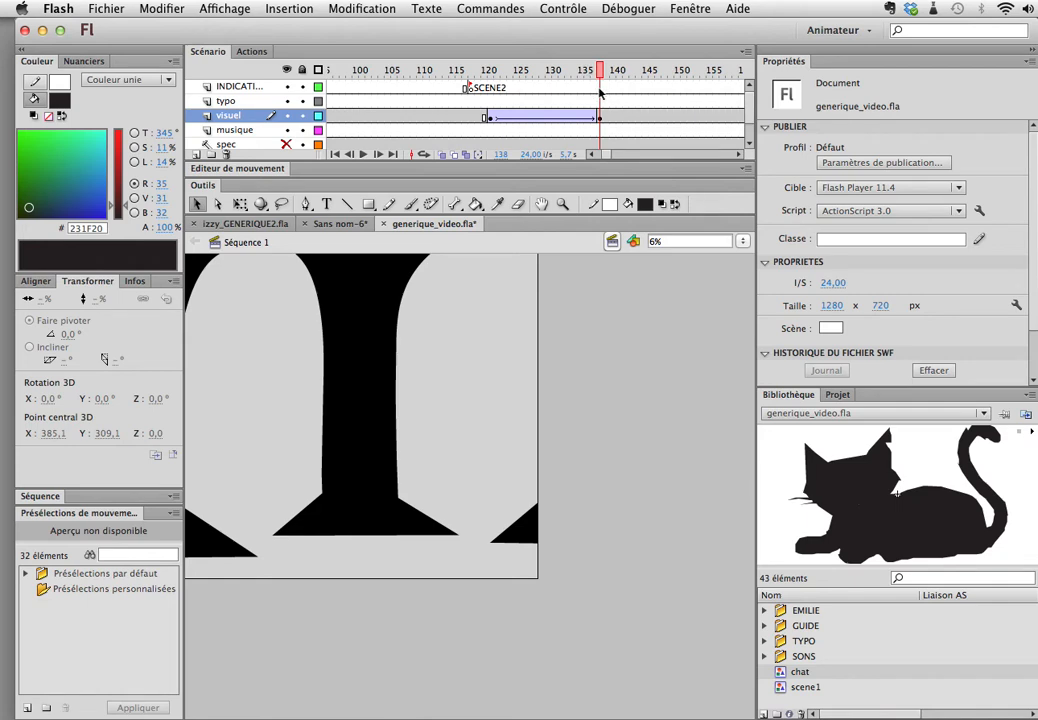
Step: Insert a keyframe at frame 139 of the visuel layer and add a new layer named visu_sc3 above it
click(598, 119)
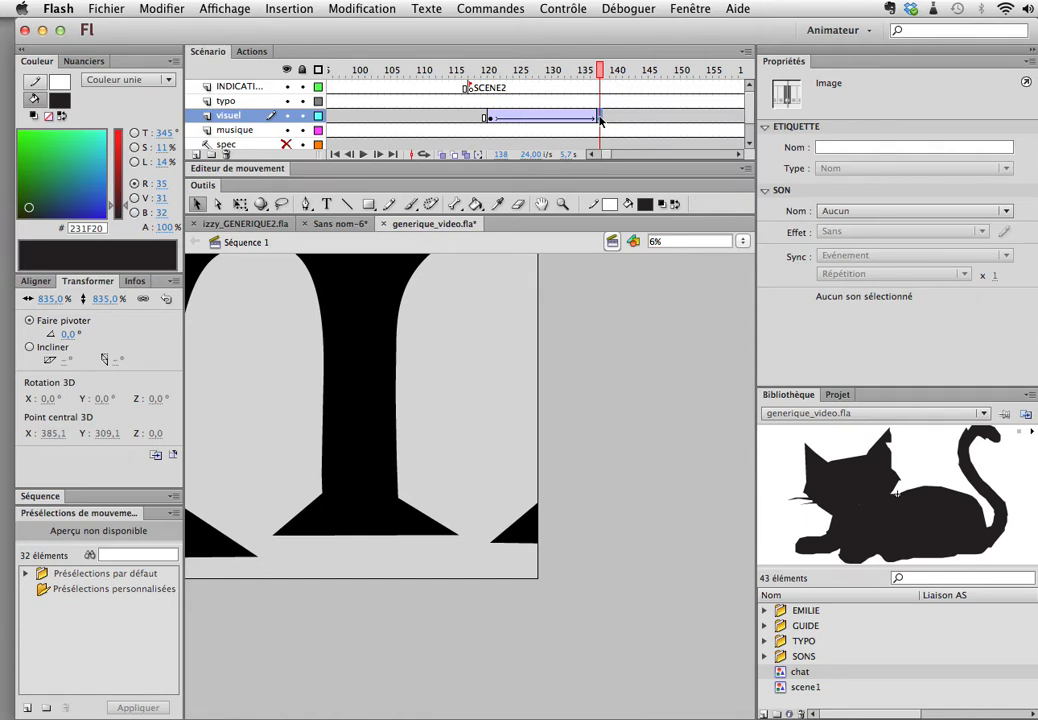
click(607, 118)
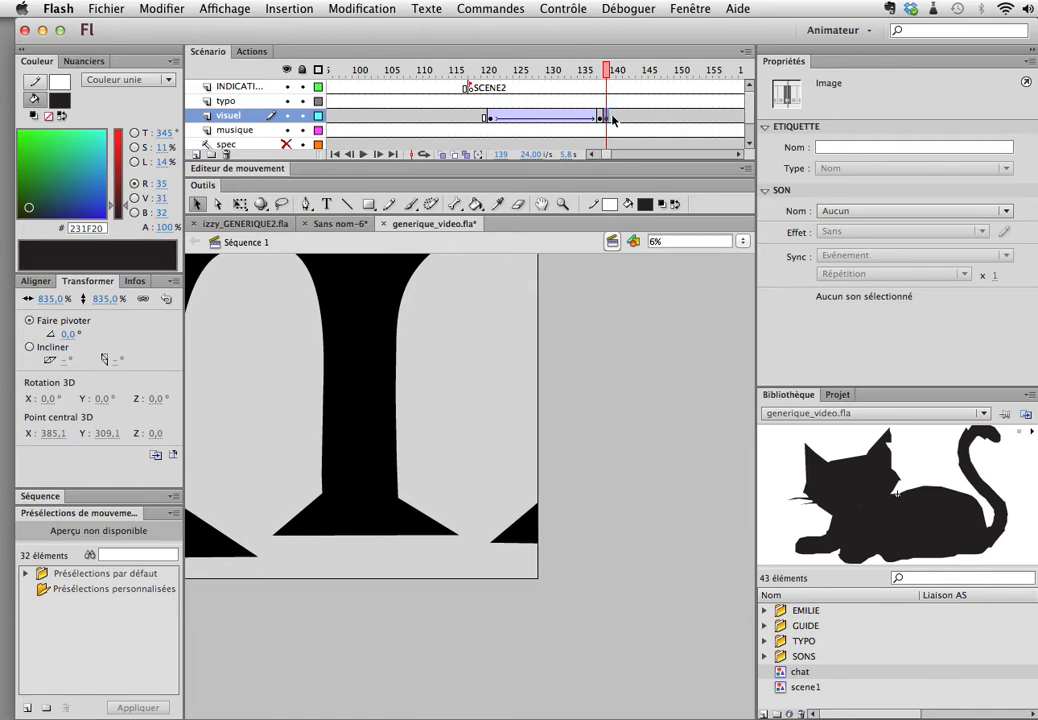
click(197, 155)
double_click(240, 119)
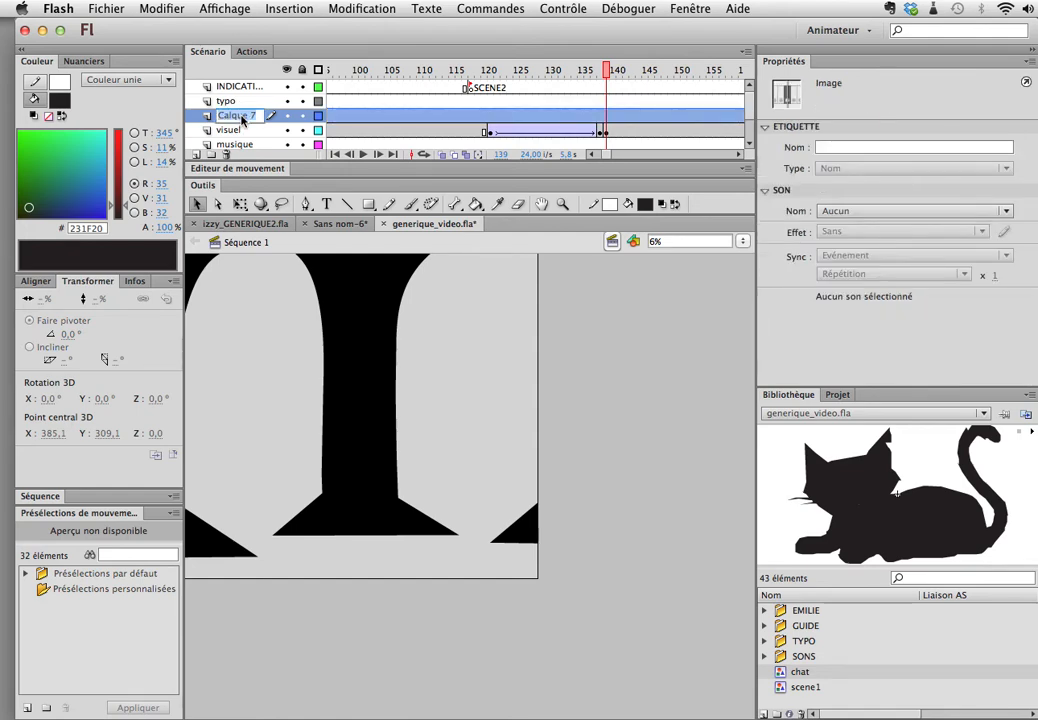
text(visu_sc3)
Step: Move the frame 139 keyframe from visuel to visu_sc3 and insert a blank keyframe in its place on visuel
click(607, 132)
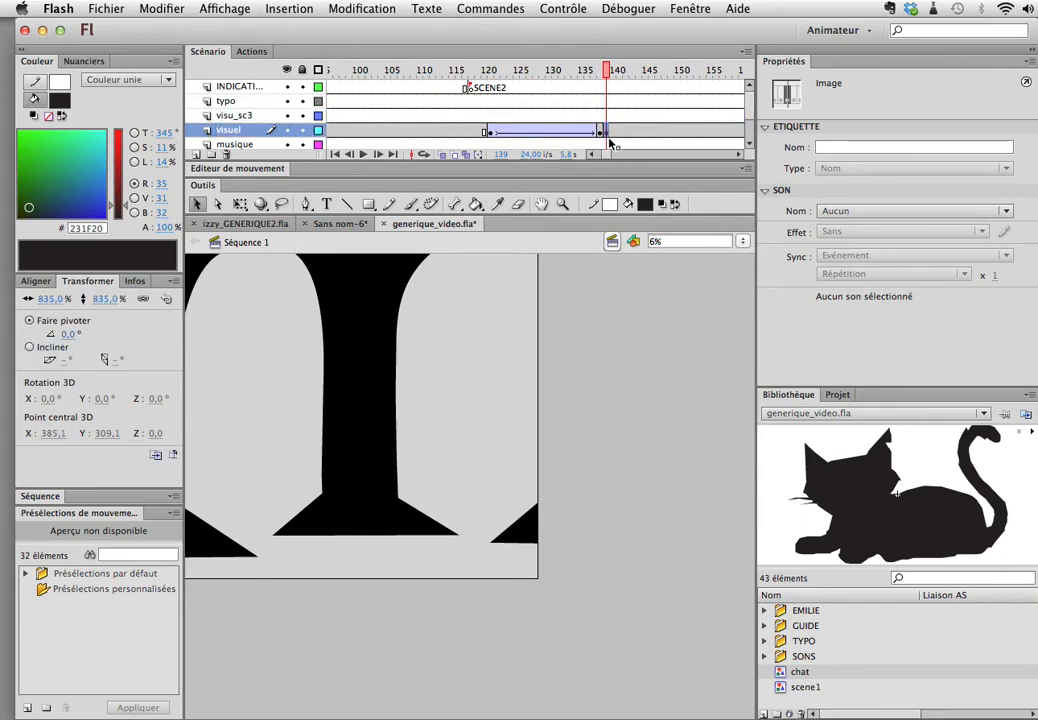
drag(606, 132, 605, 117)
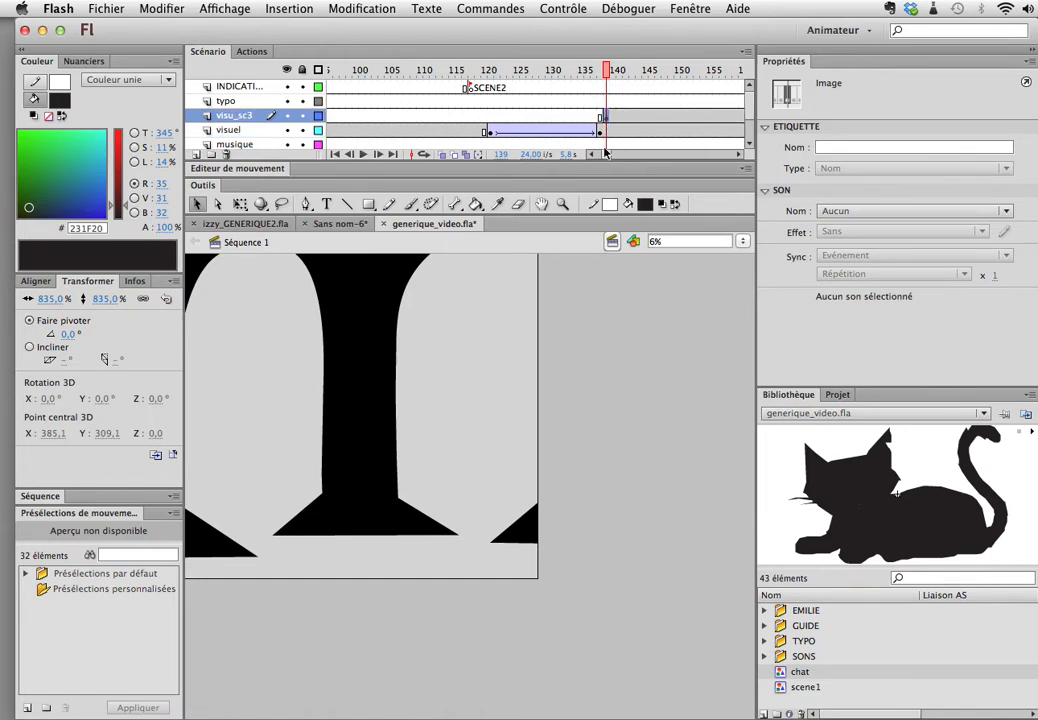
click(605, 132)
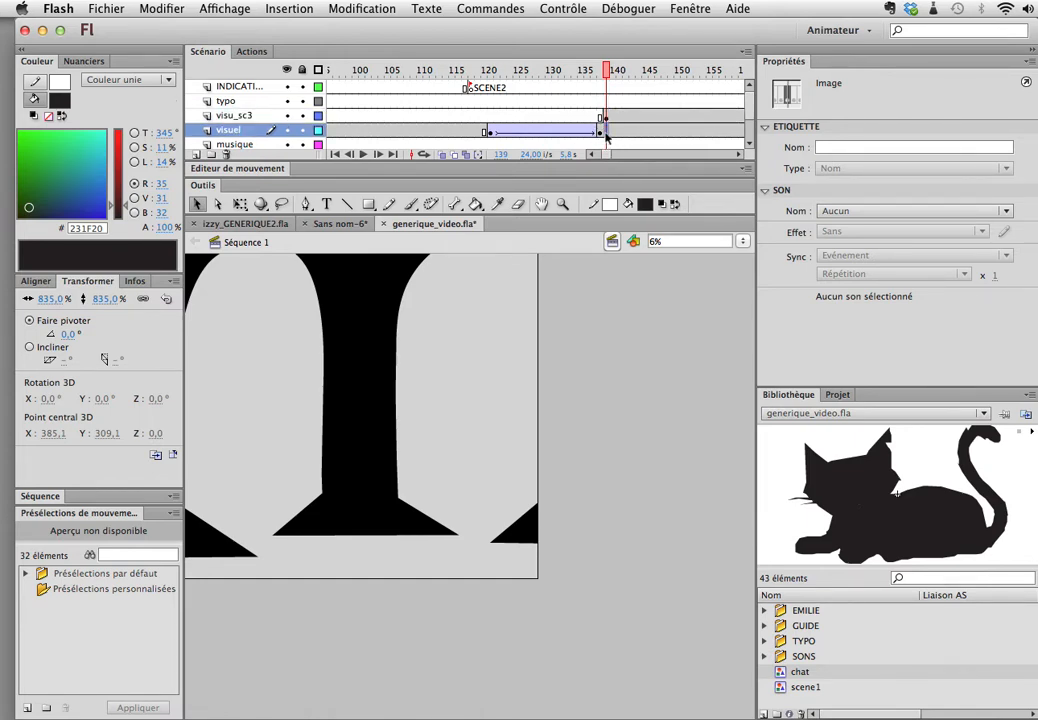
key(F7)
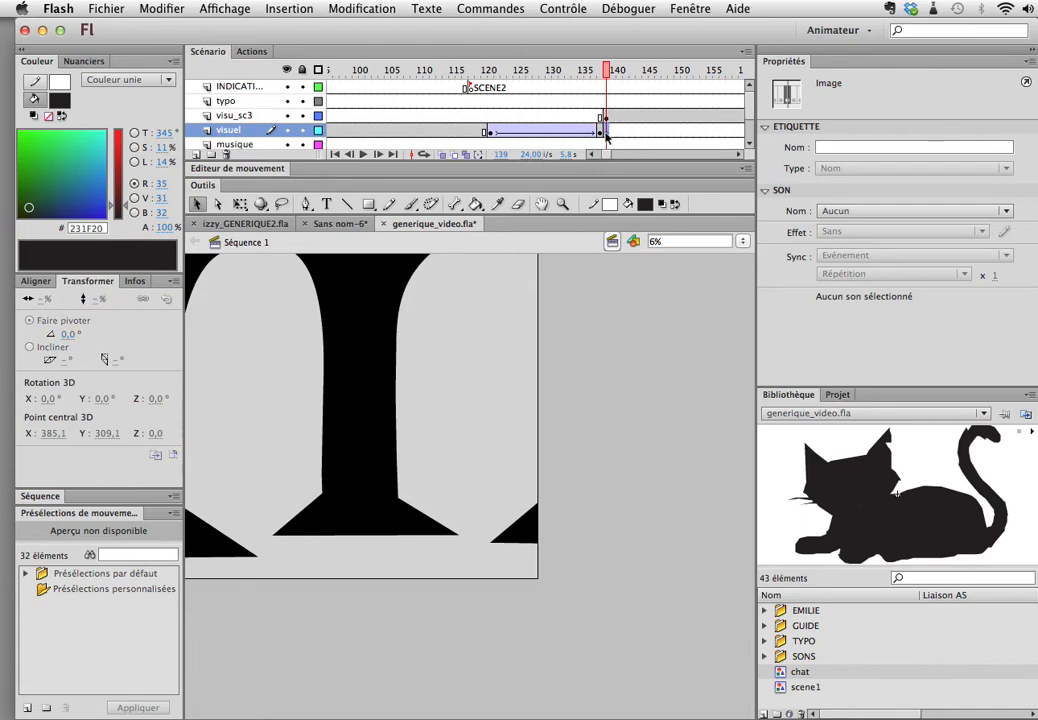
click(607, 70)
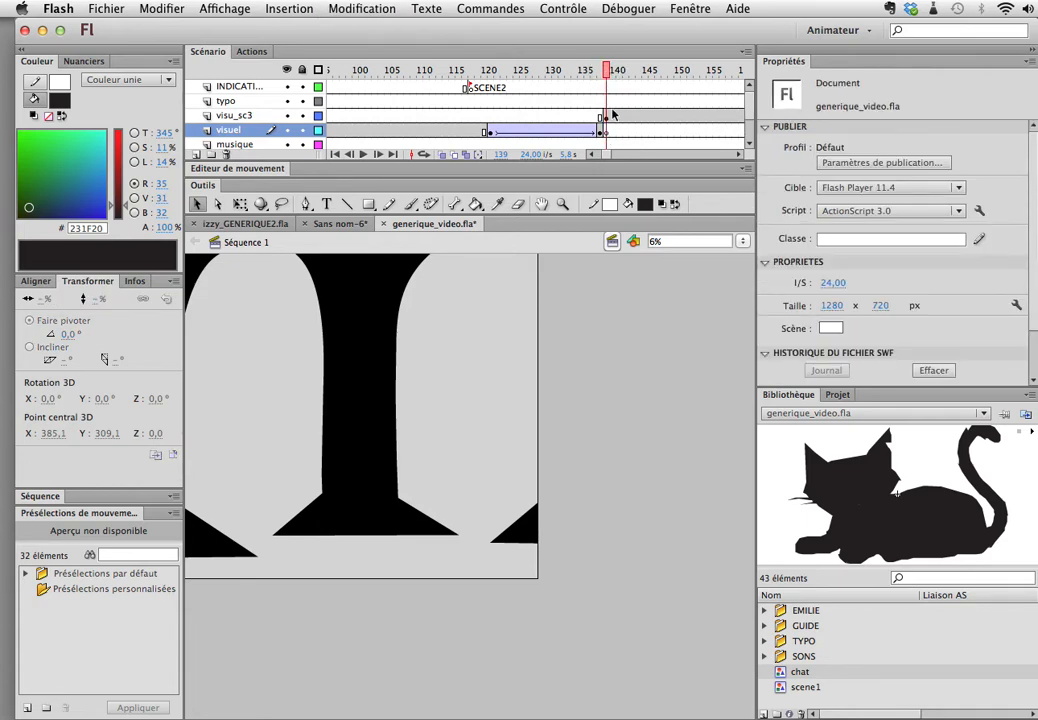
click(289, 9)
mouse_move(343, 108)
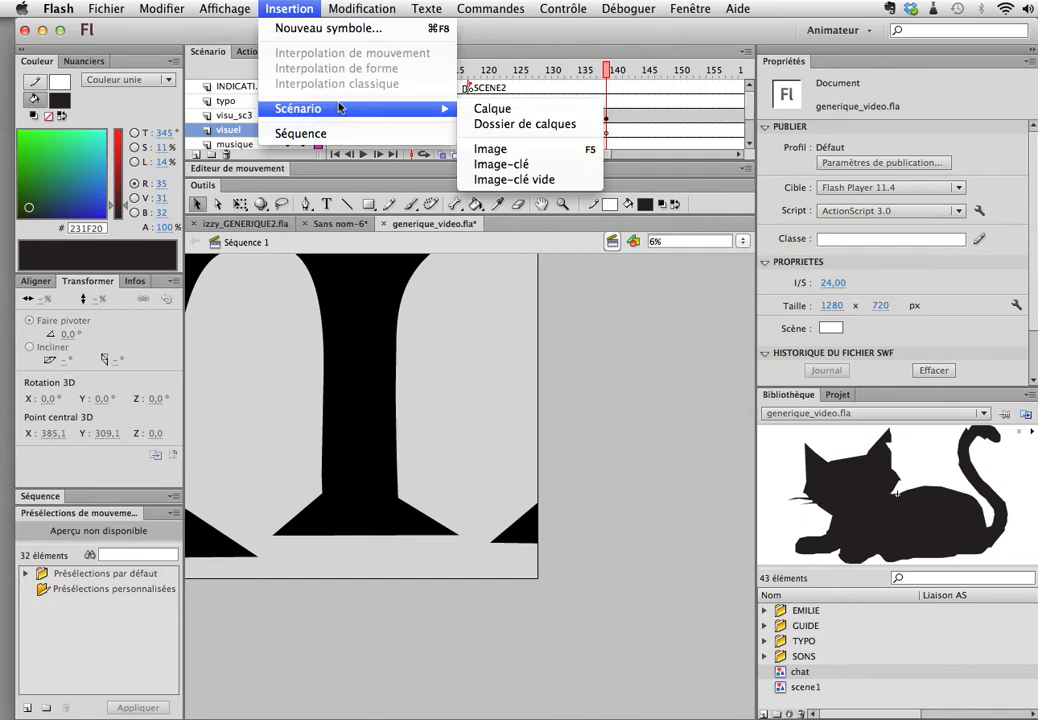
click(565, 148)
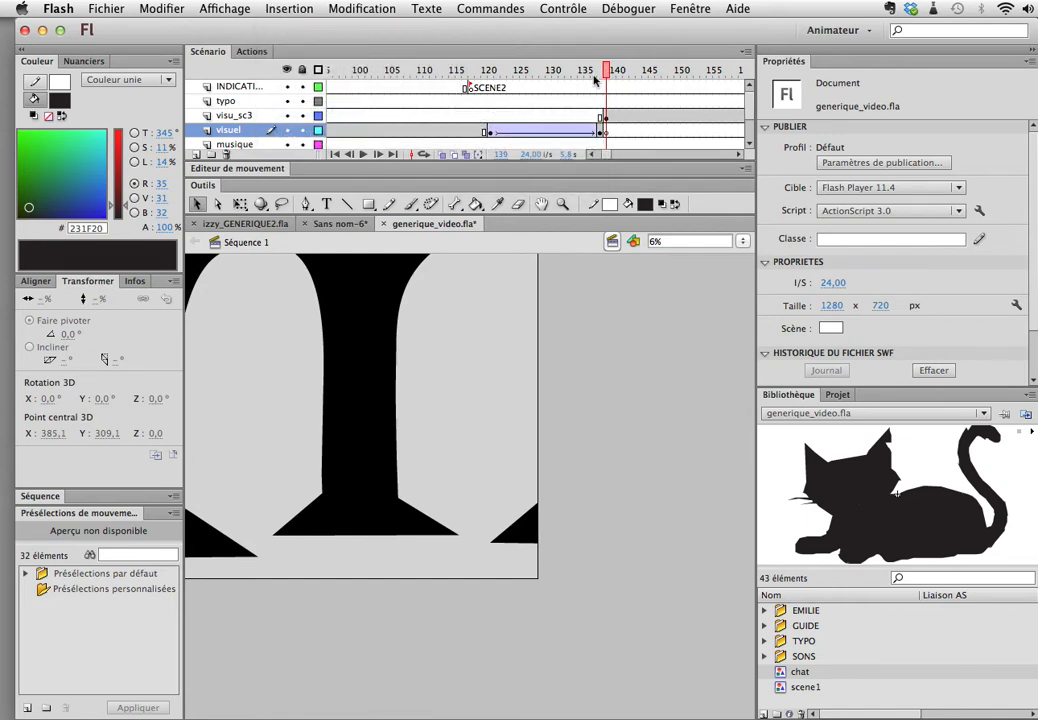
Step: Hide visu_sc3 briefly to check the visuel layer at frame 139, and select the visu_sc3 keyframe there
click(286, 115)
mouse_move(607, 70)
mouse_down()
mouse_move(490, 75)
mouse_move(581, 95)
mouse_move(605, 88)
mouse_up()
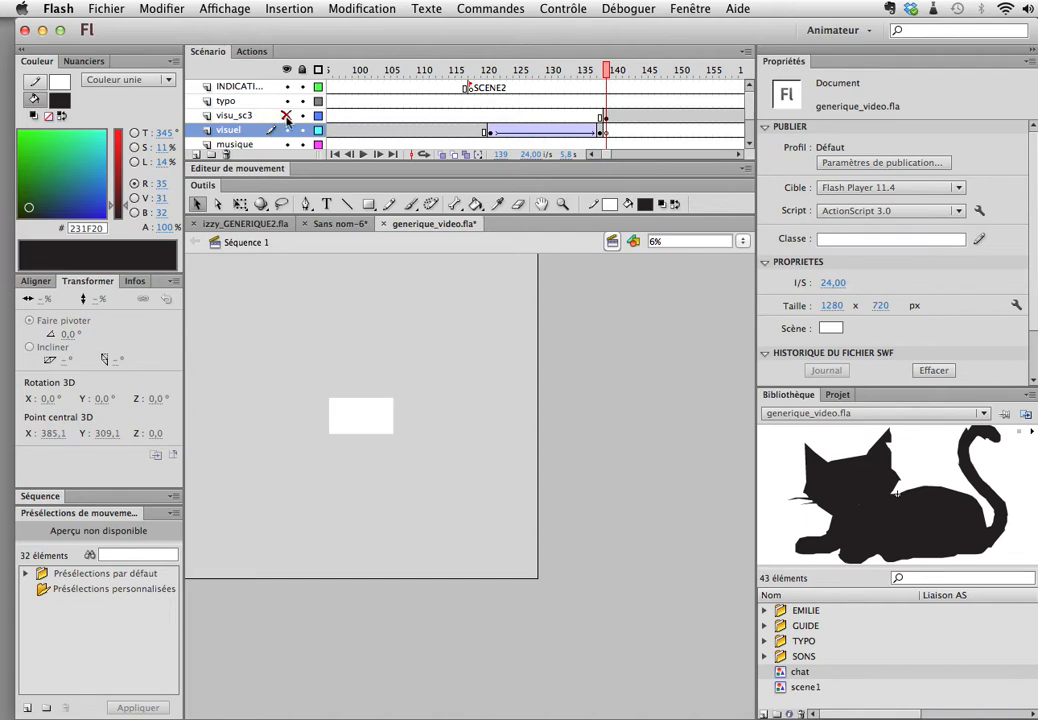
click(604, 117)
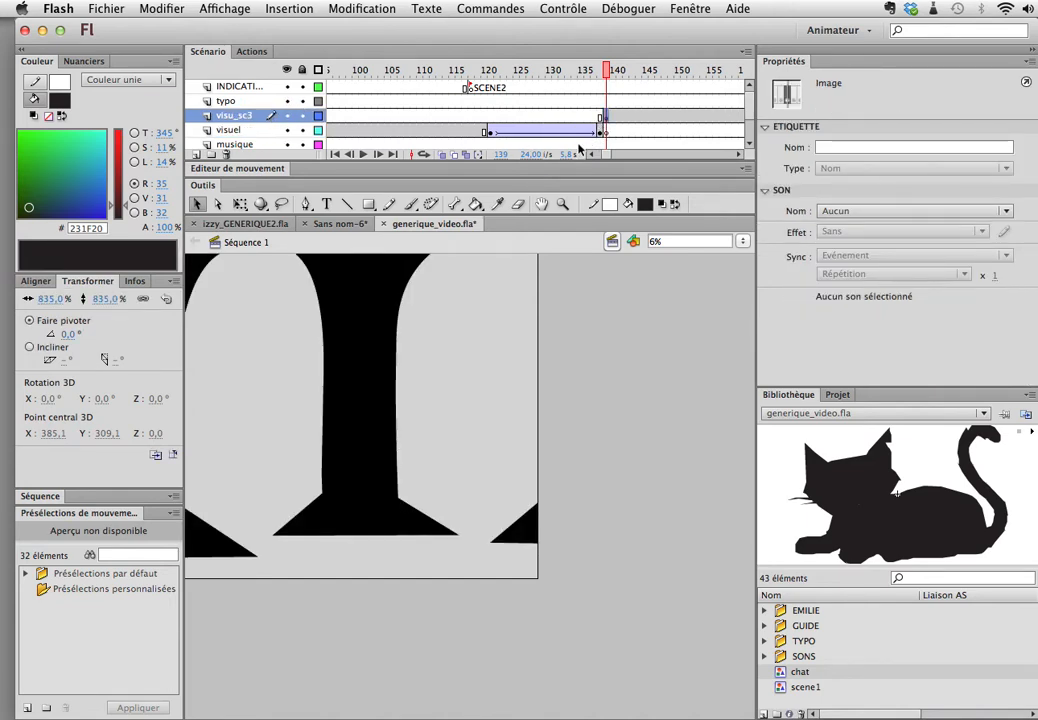
Step: Show all layers as outlines and break apart the scene1 instance at frame 139 of visu_sc3 into raw shapes
click(393, 326)
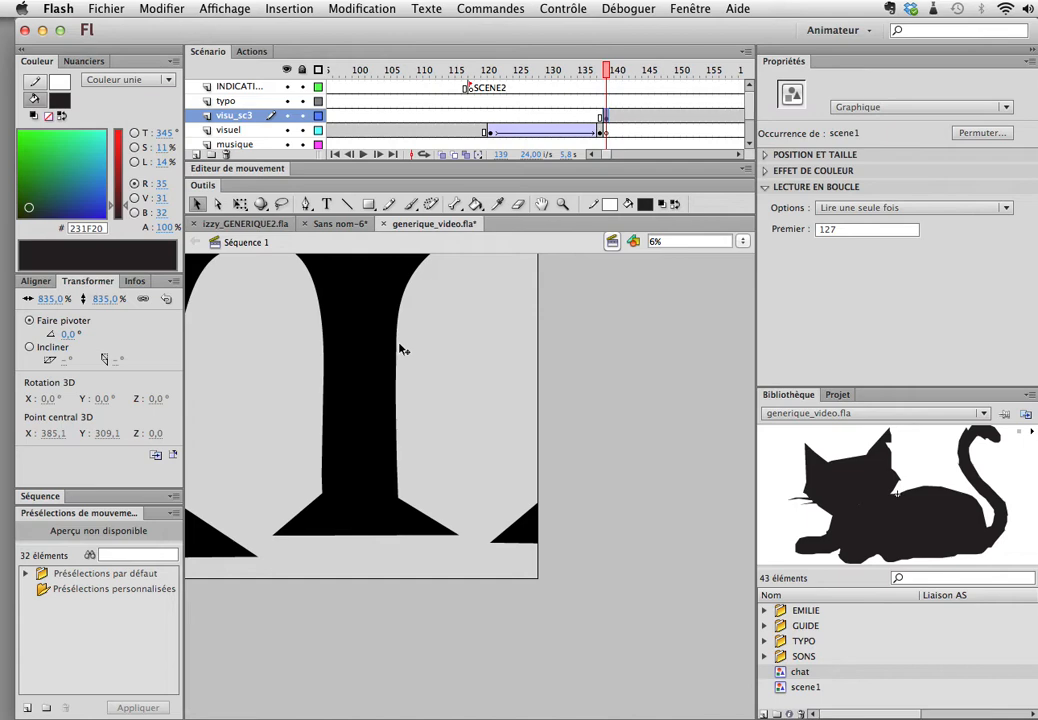
alt+click(318, 87)
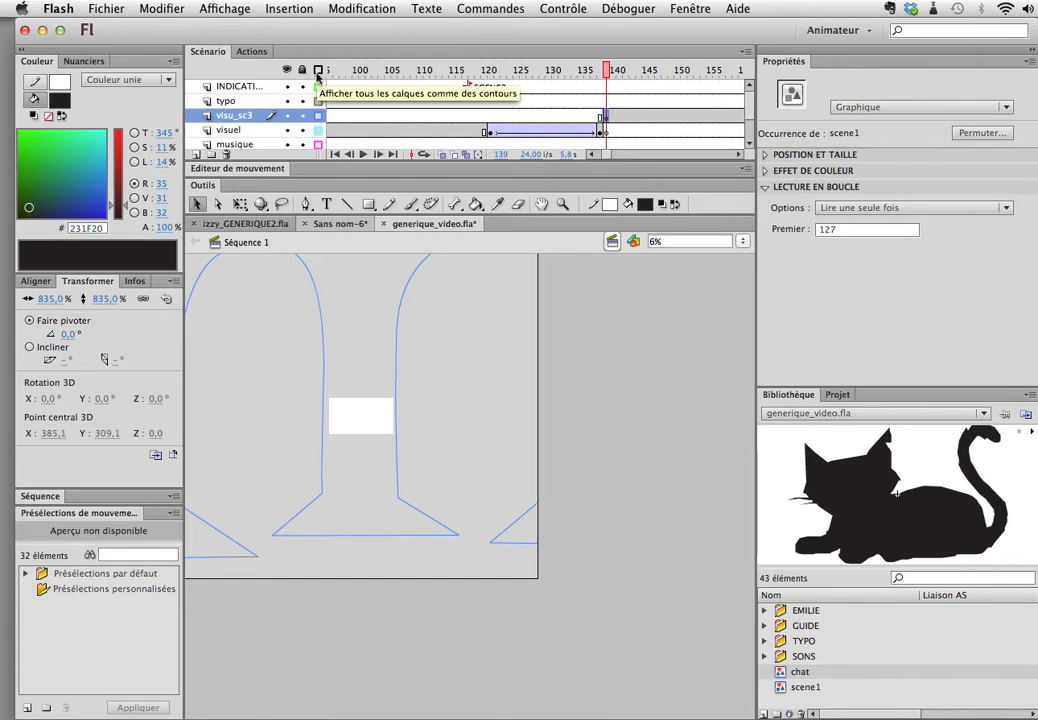
click(604, 120)
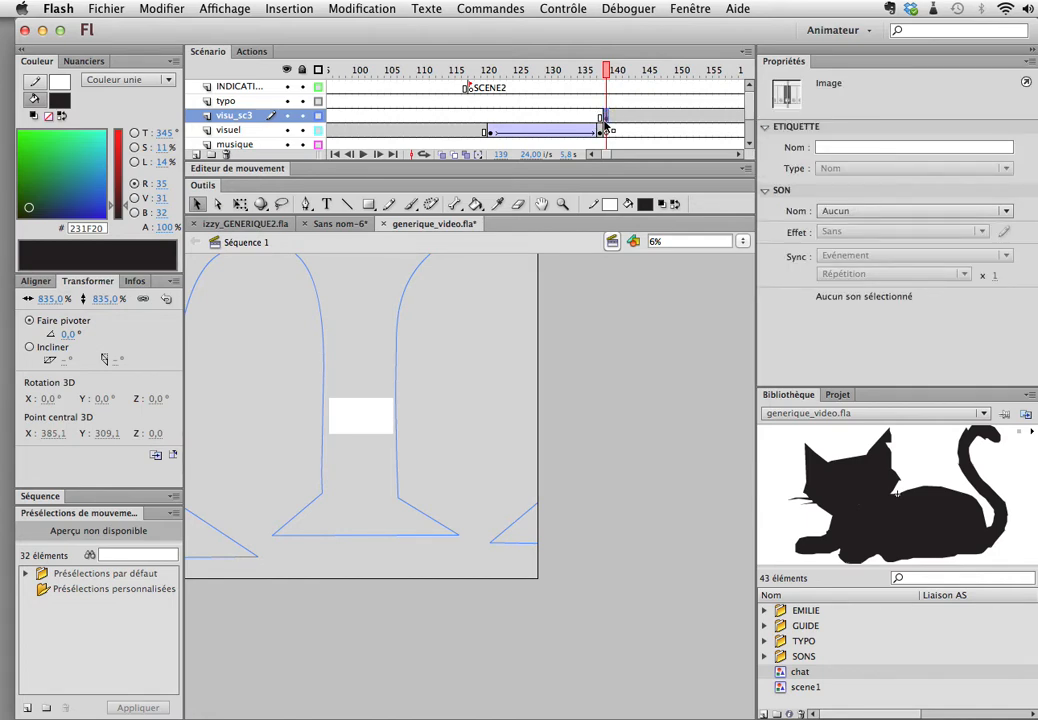
click(558, 279)
key(super+b)
key(super+b)
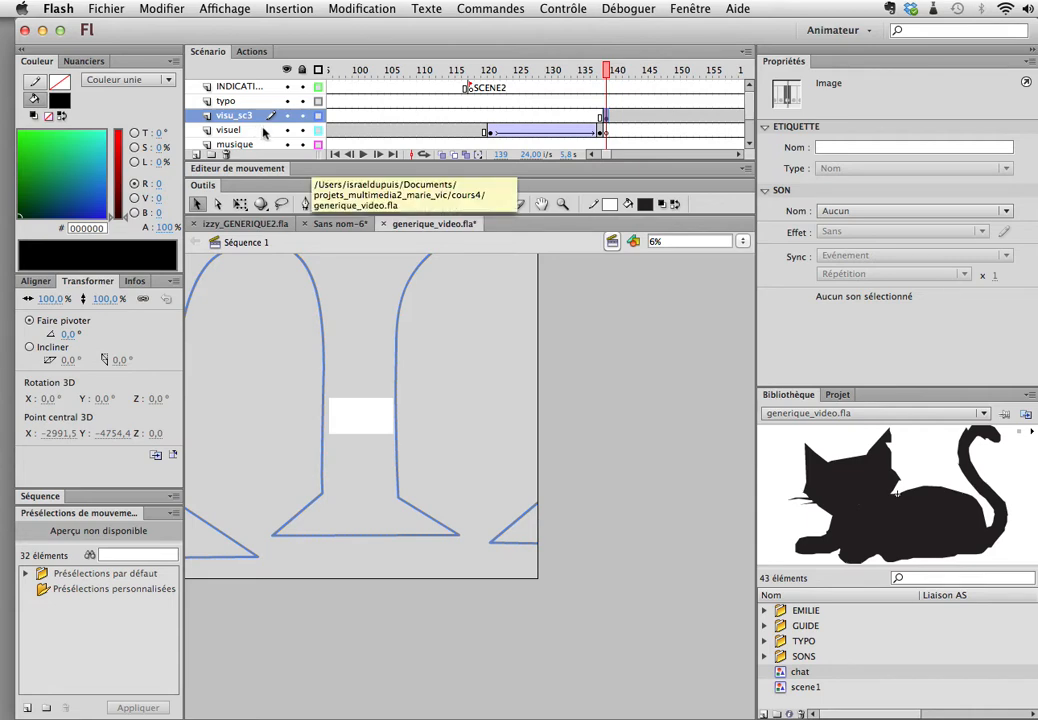
Step: Check the broken-apart letter on visu_sc3 by briefly hiding the layer and switching the outline display off and on
click(362, 8)
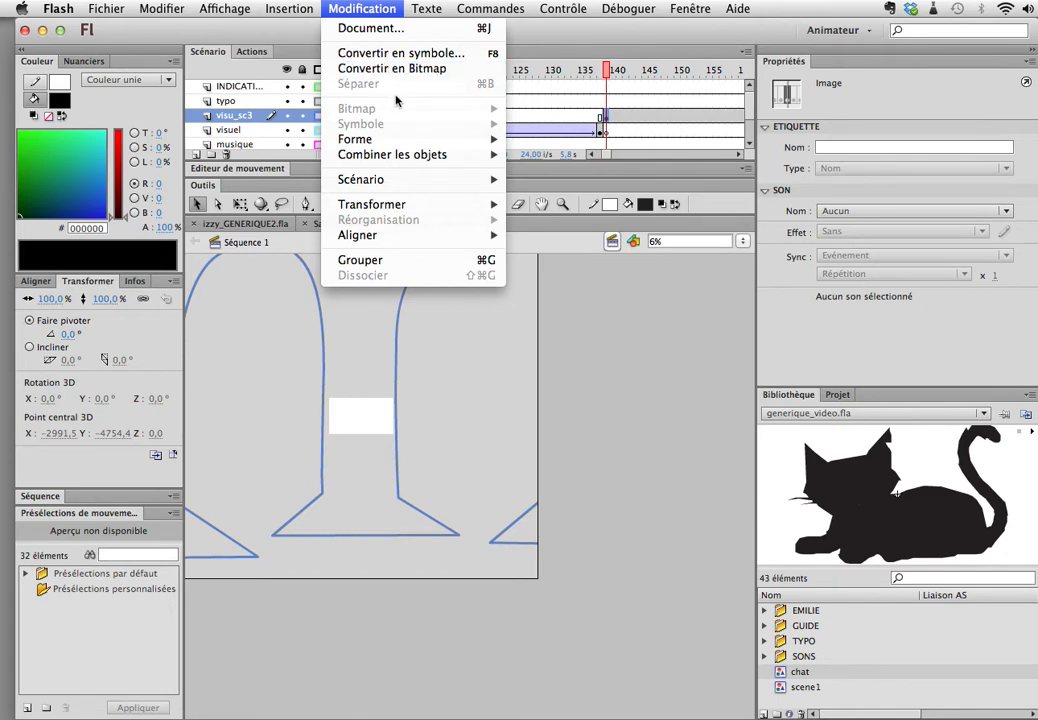
click(515, 411)
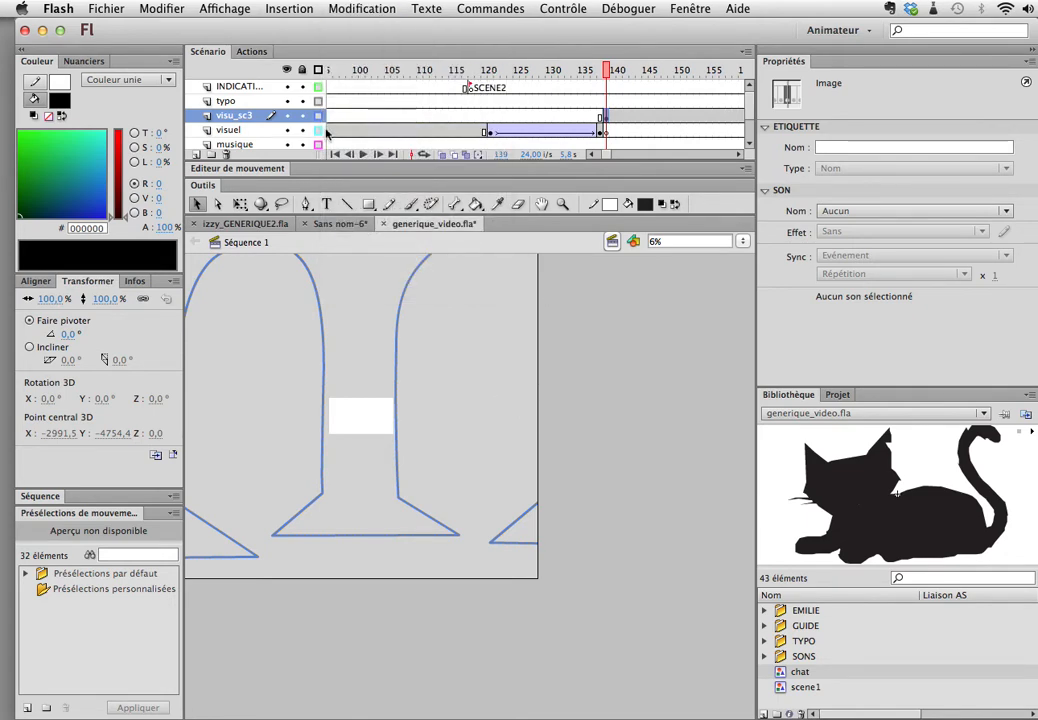
click(287, 115)
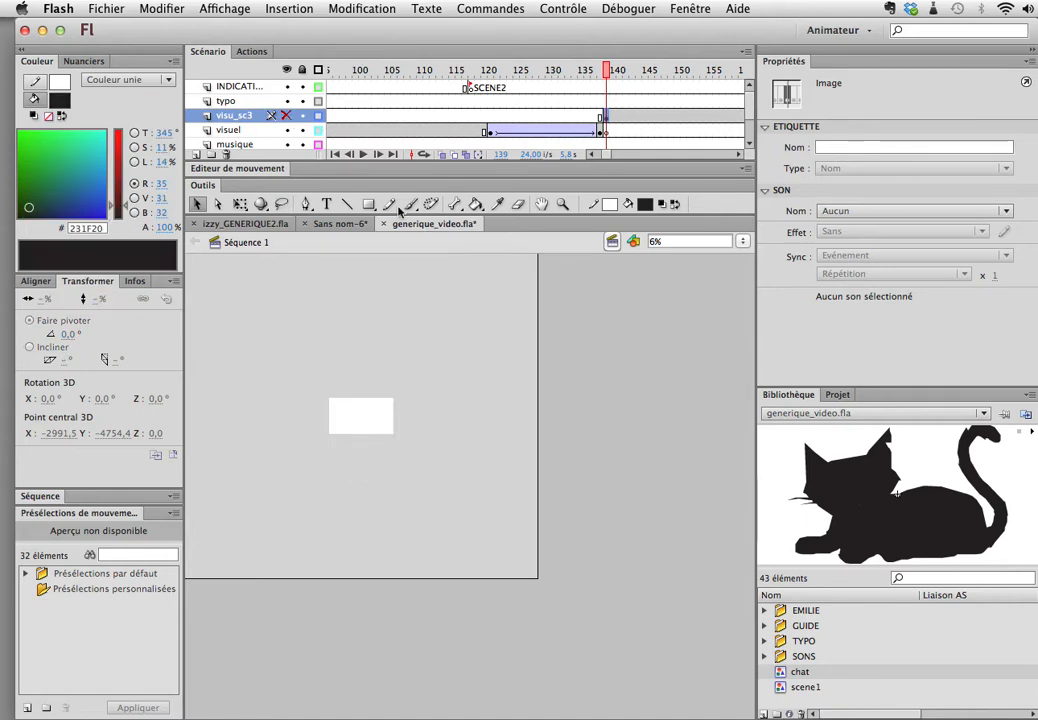
click(287, 115)
click(317, 70)
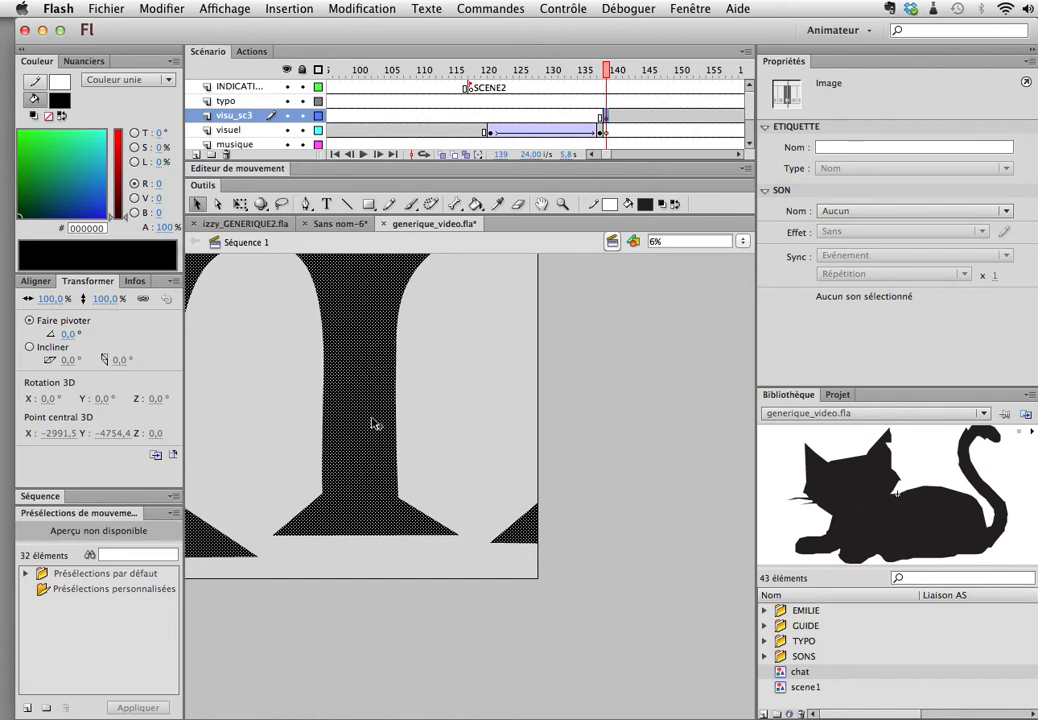
click(318, 69)
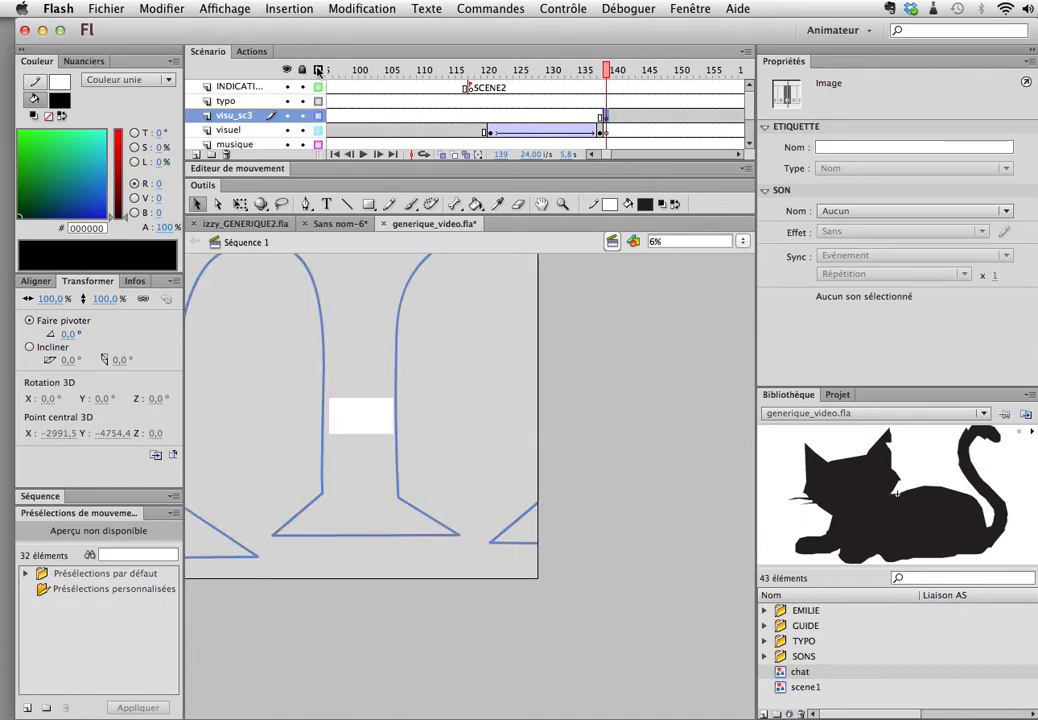
Step: Add a new layer above visu_sc3 and insert a blank keyframe at frame 139 on it
click(197, 155)
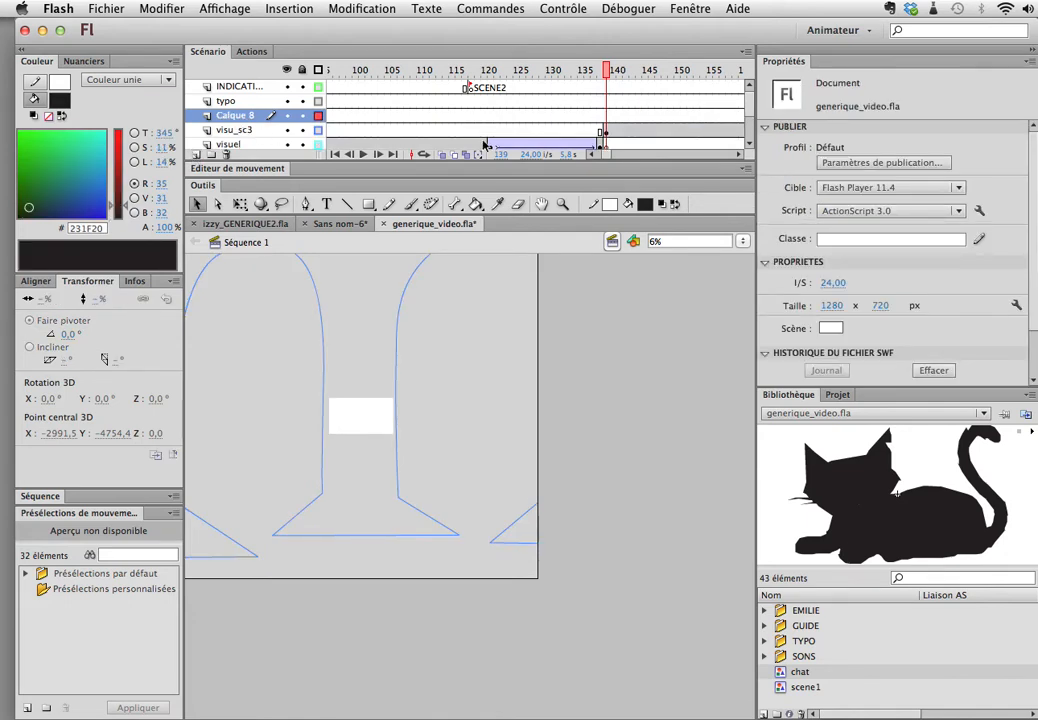
click(605, 117)
key(F7)
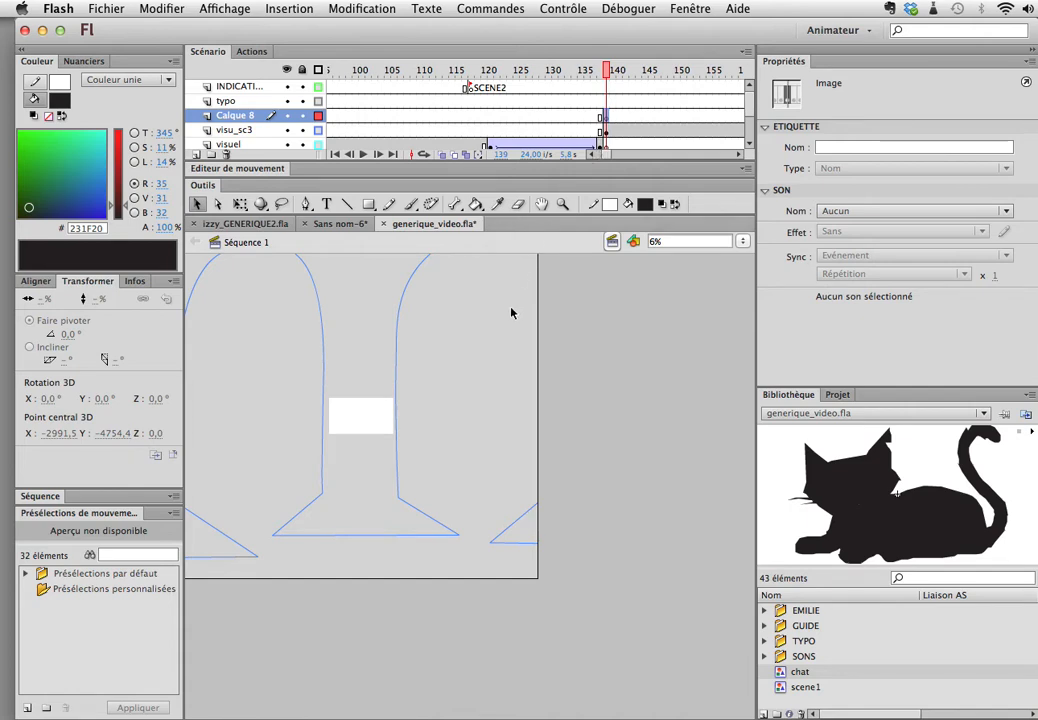
Step: Lasso the part of the letter surrounding the white stage on visu_sc3 and return all layers to filled display
click(605, 132)
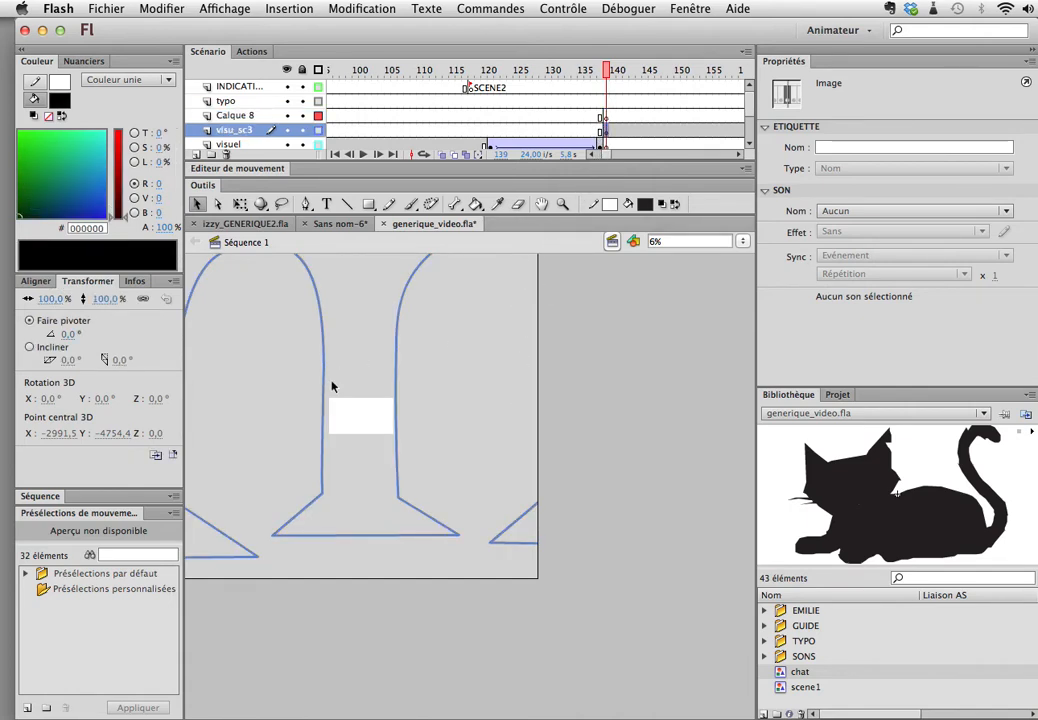
click(281, 204)
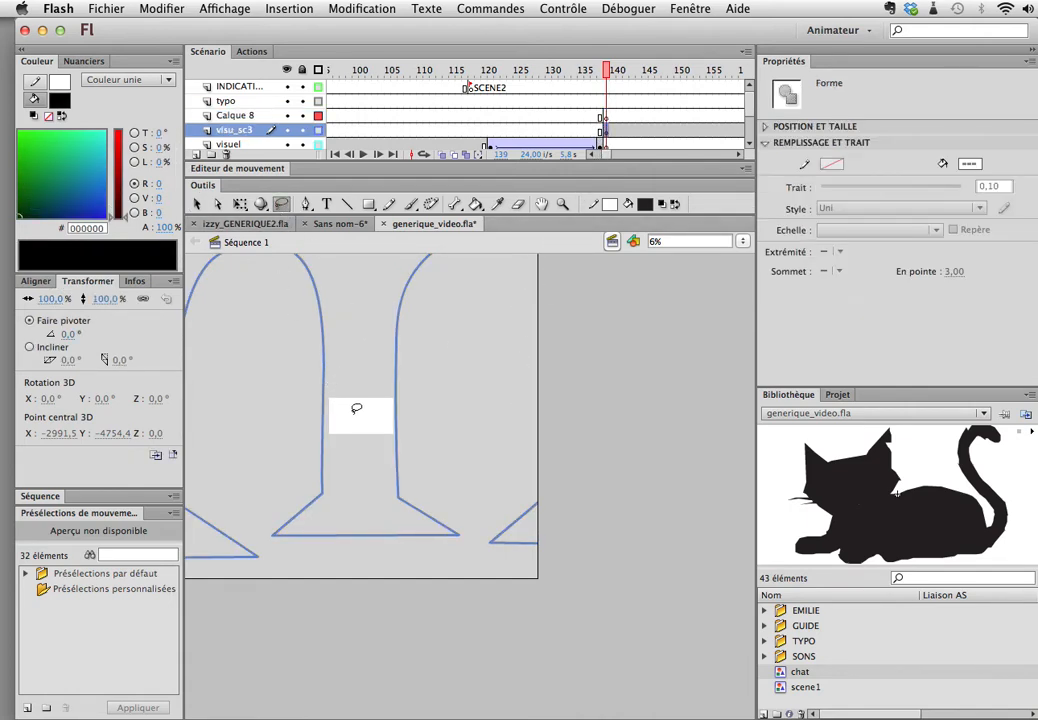
mouse_move(424, 402)
mouse_down()
mouse_move(359, 377)
mouse_move(311, 397)
mouse_move(303, 429)
mouse_move(322, 449)
mouse_move(352, 456)
mouse_move(419, 443)
mouse_move(424, 402)
mouse_up()
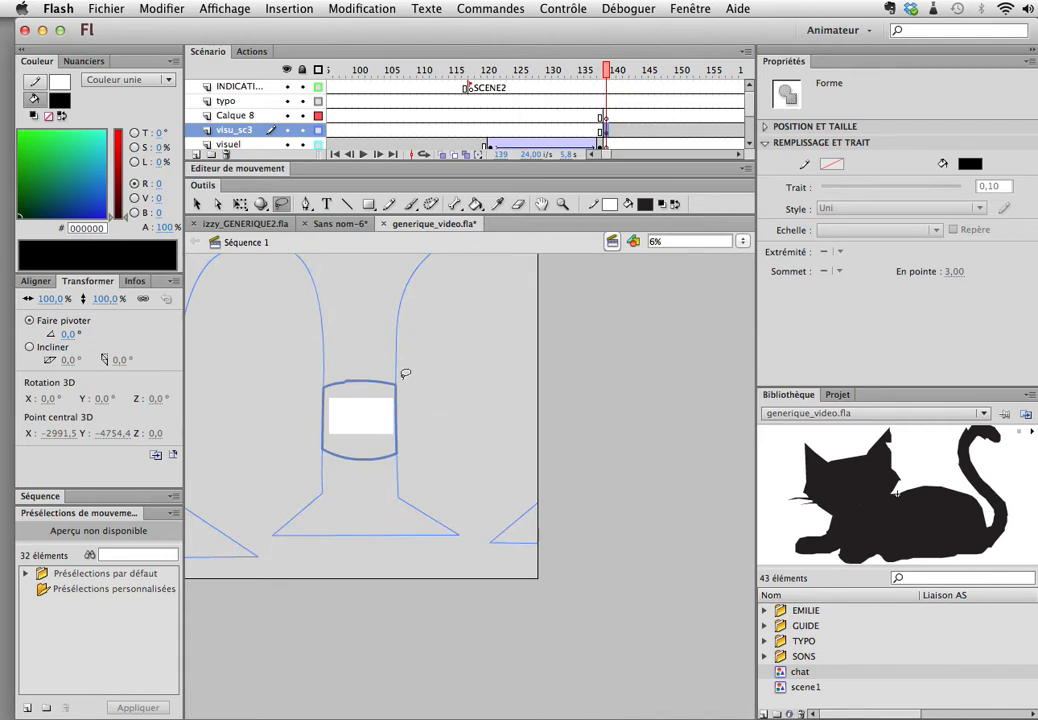
click(318, 69)
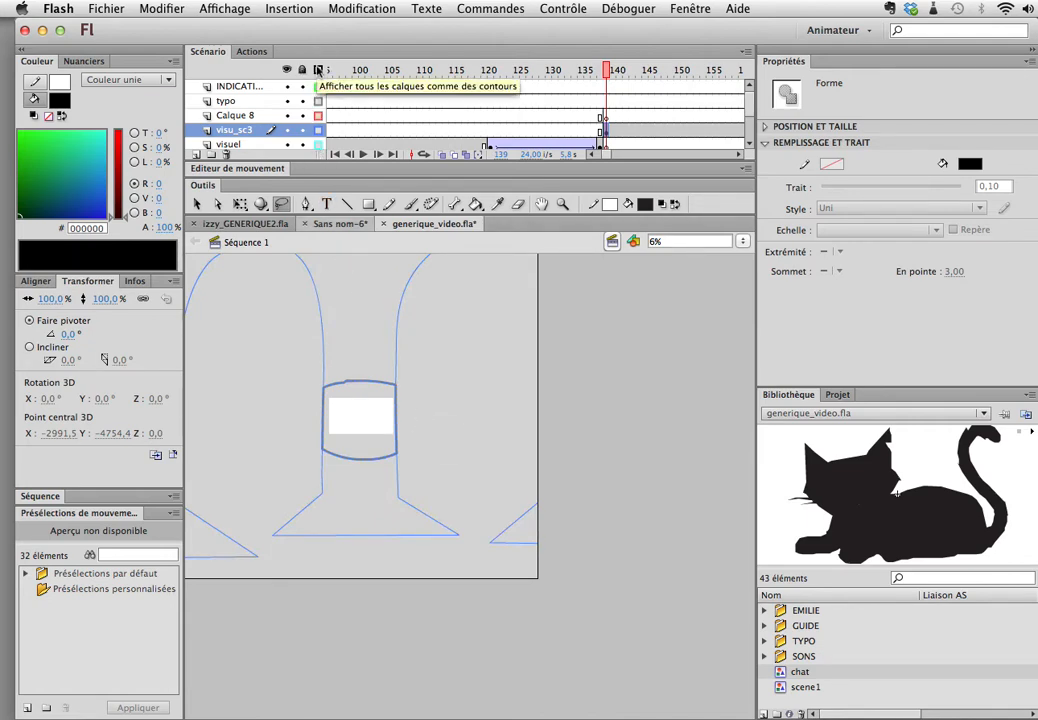
click(319, 70)
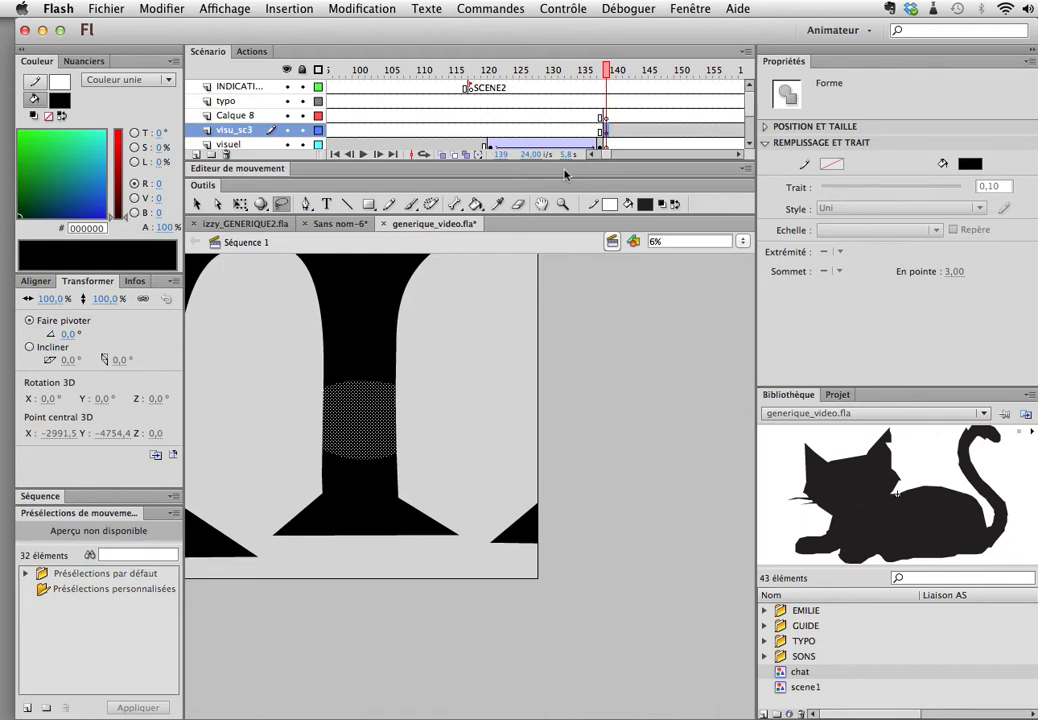
Step: Cut the lassoed black piece from visu_sc3 and paste it in place on Calque 8 at frame 139
key(BackSpace)
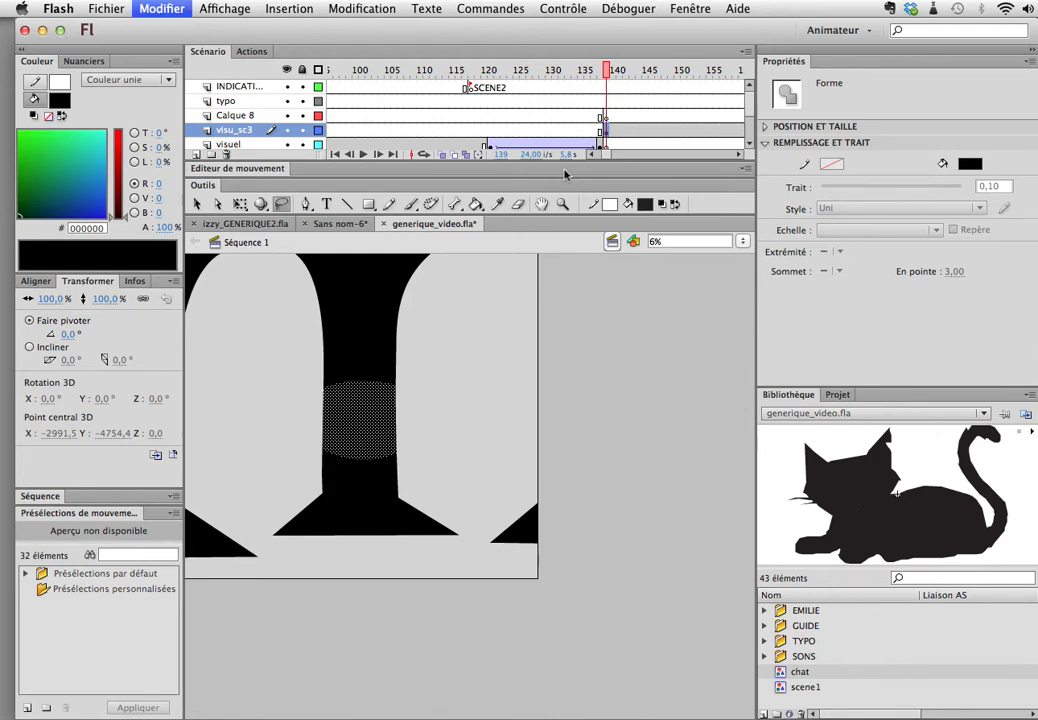
click(608, 119)
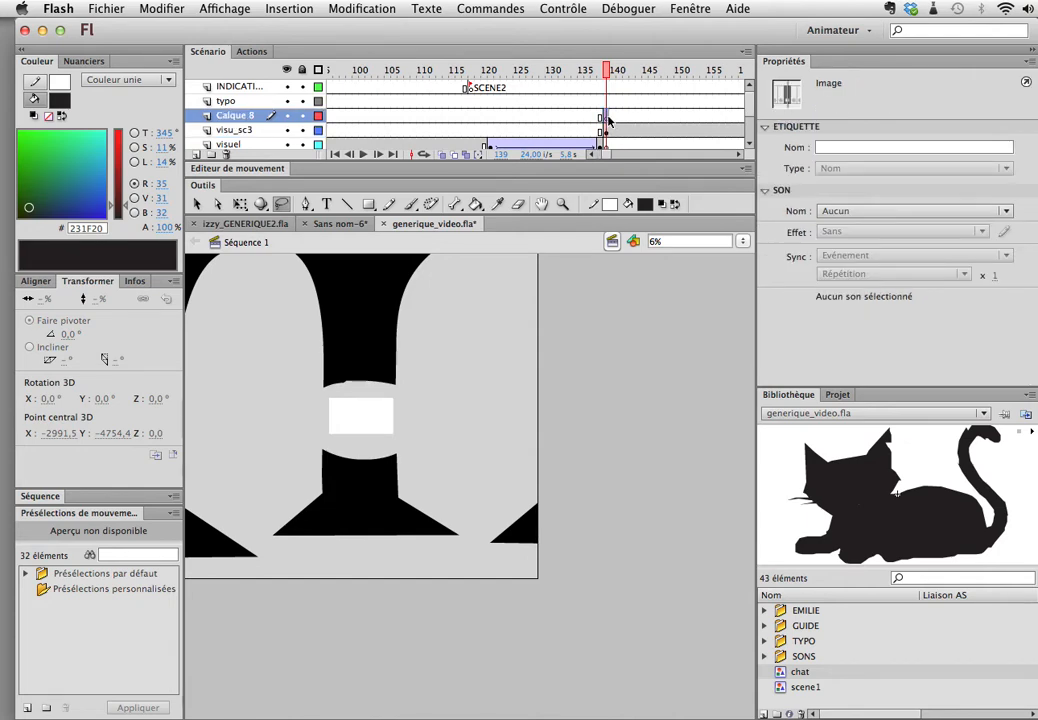
click(170, 9)
click(235, 110)
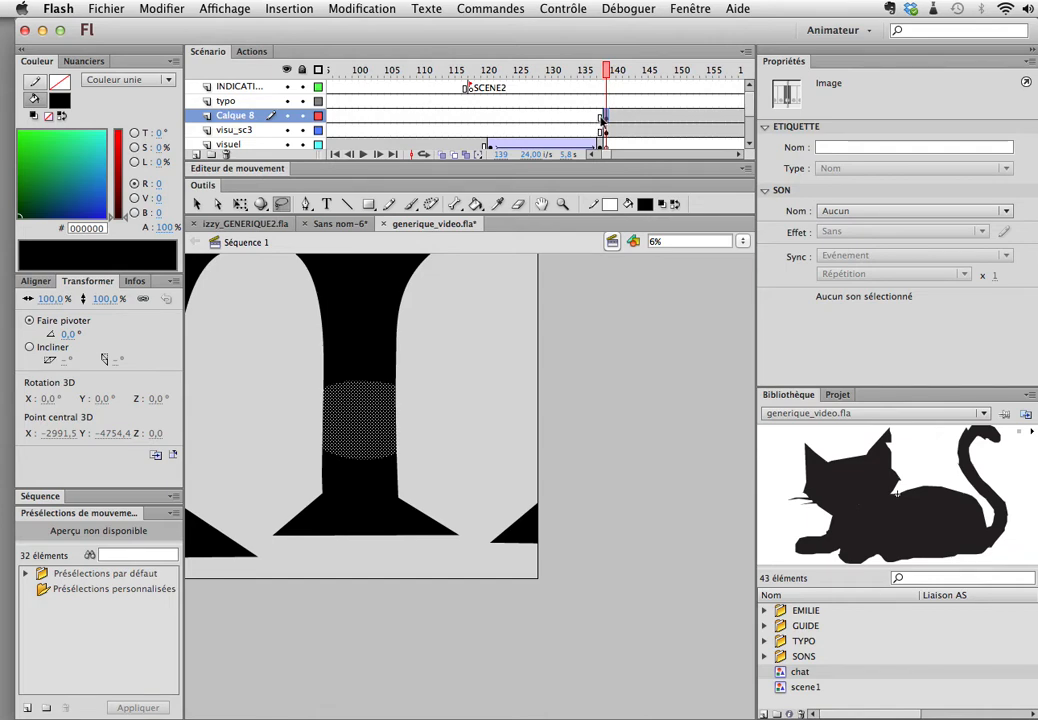
Step: Move the Calque 8 keyframe with the black piece onto frame 139 of visu_sc3 and delete the Calque 8 layer
click(287, 130)
click(287, 130)
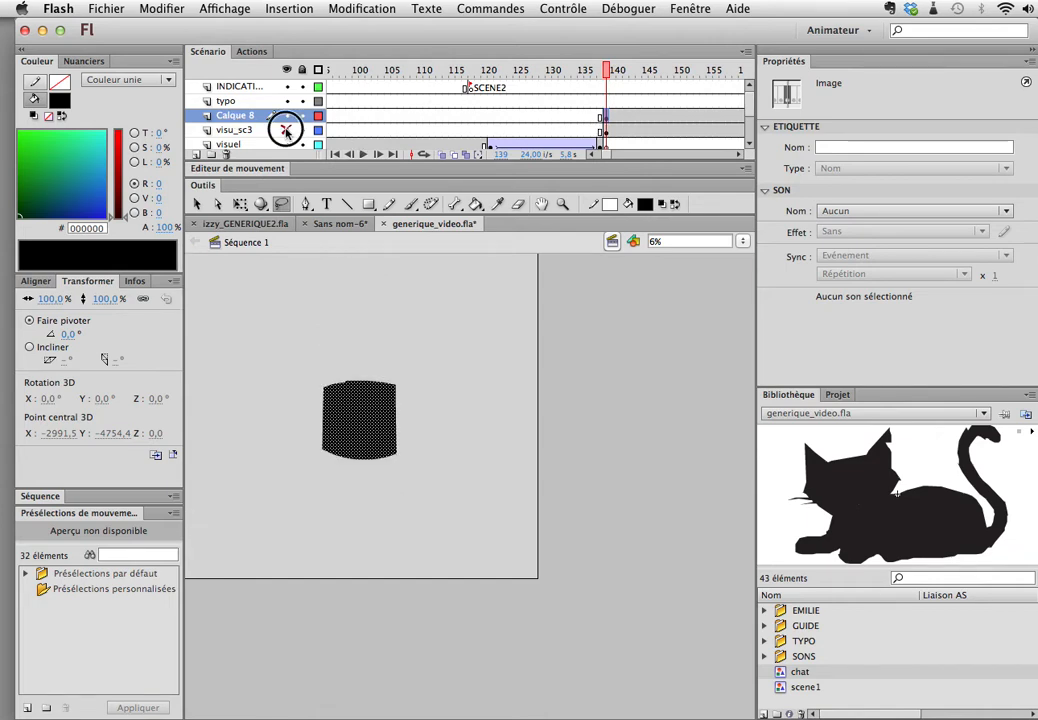
click(609, 131)
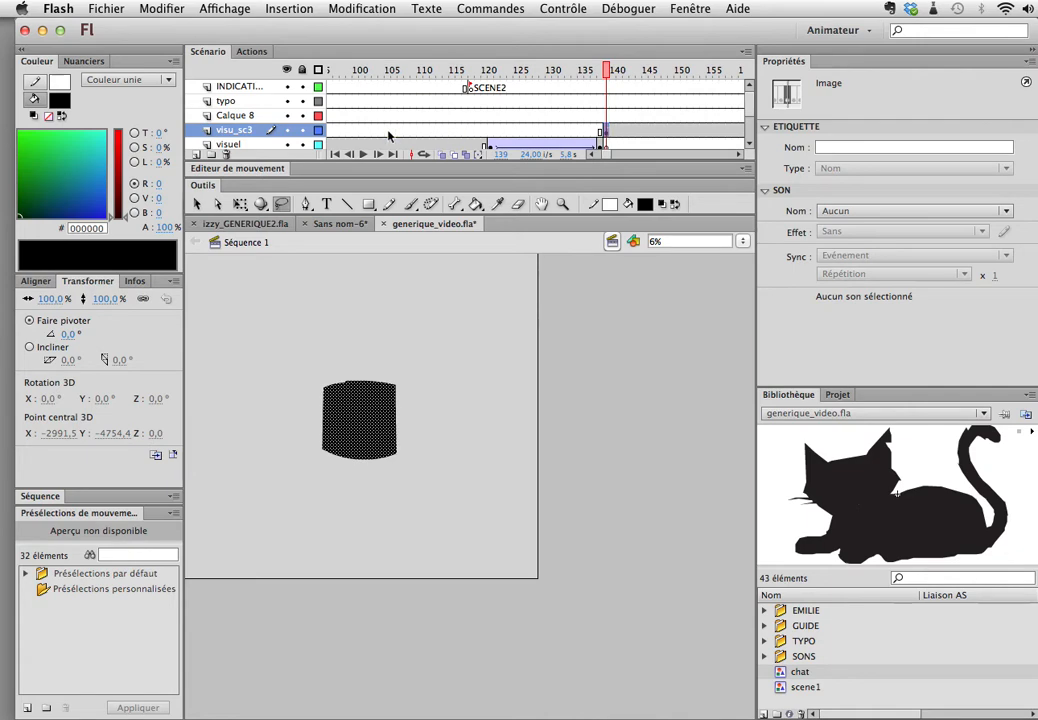
click(240, 117)
click(225, 155)
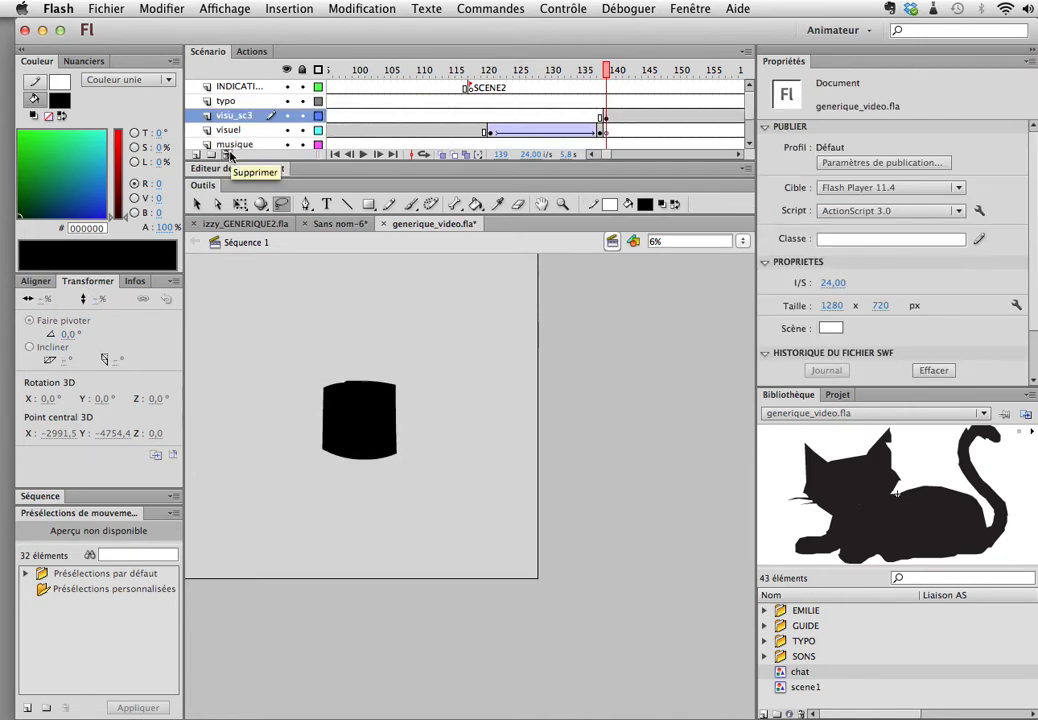
Step: Convert the black piece at frame 139 of visu_sc3 into a graphic symbol named black_out_sc3
mouse_move(606, 70)
mouse_down()
mouse_move(480, 74)
mouse_move(605, 90)
mouse_up()
click(605, 116)
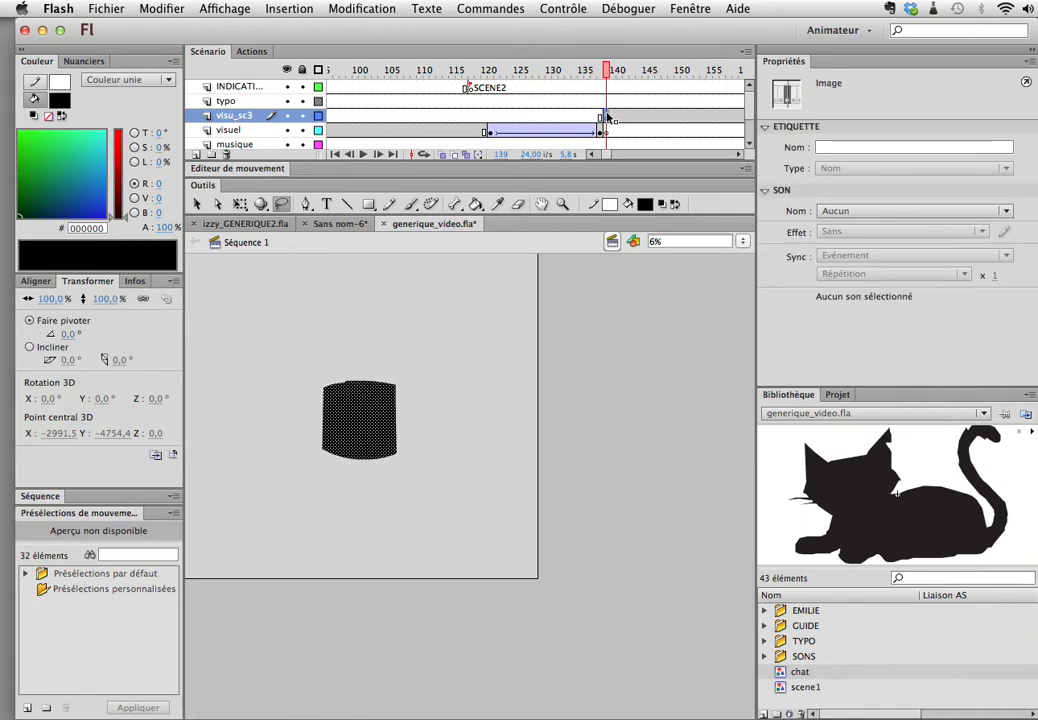
click(197, 205)
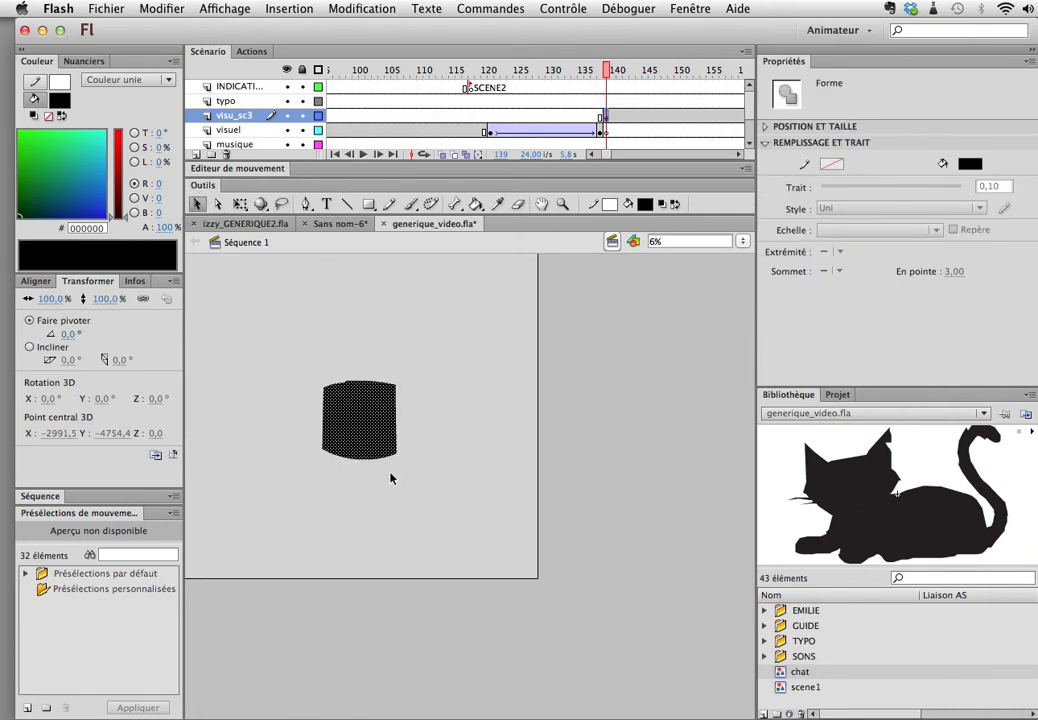
key(F8)
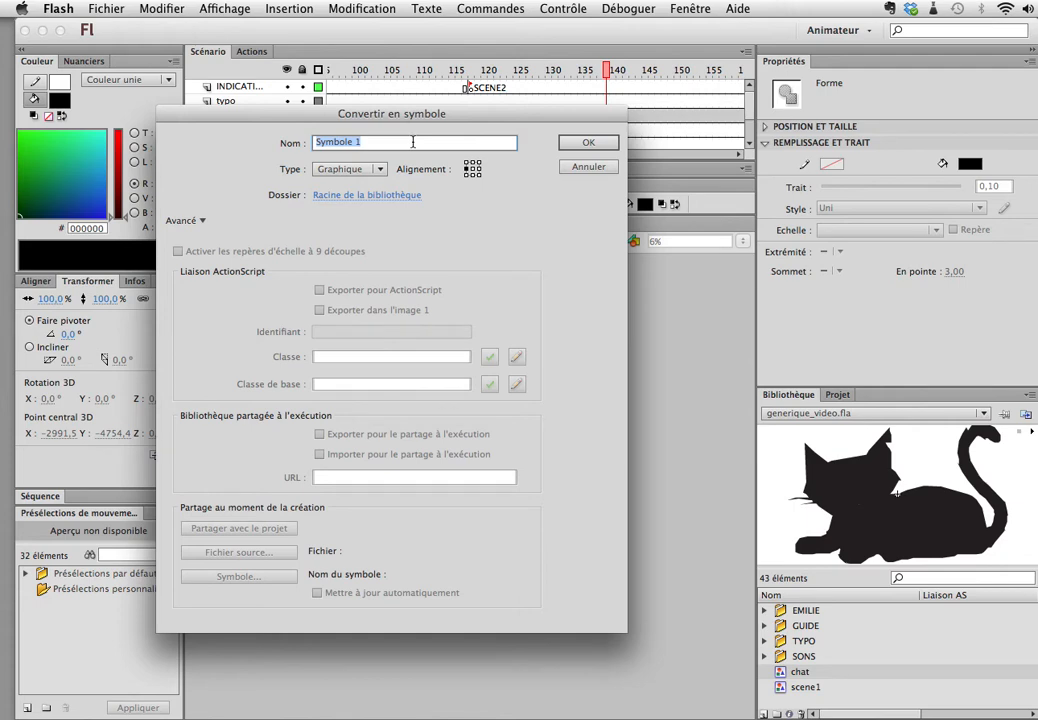
text(black_out_sc3)
key(Return)
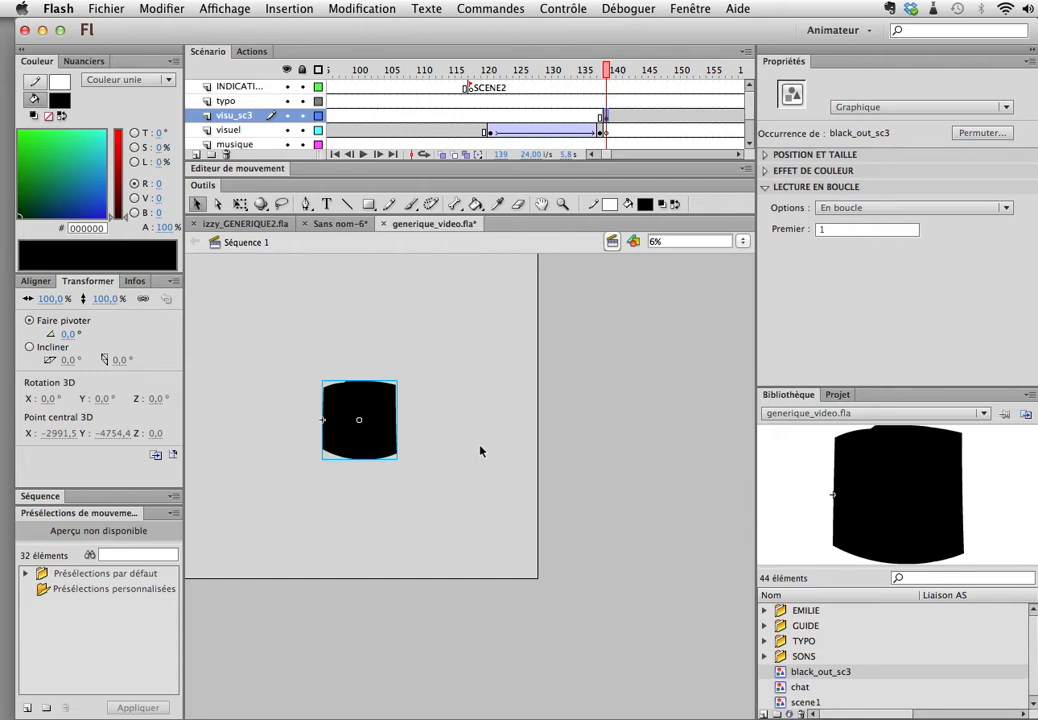
Step: Inside black_out_sc3, convert the shape into a graphic symbol named black and insert a keyframe at frame 49
double_click(360, 415)
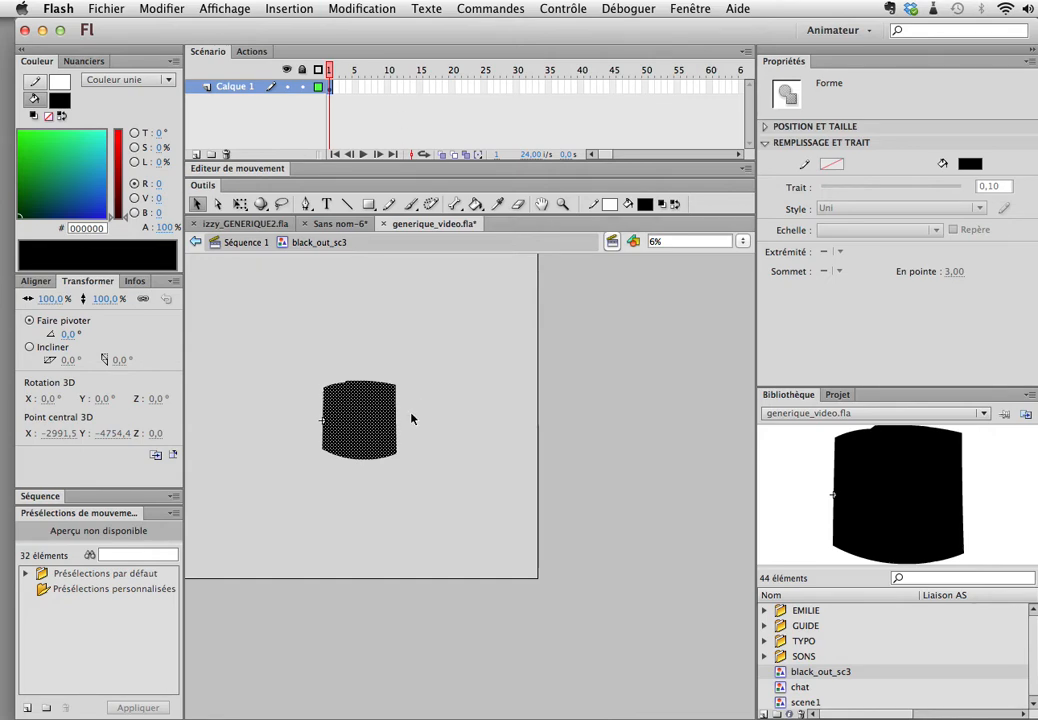
key(F8)
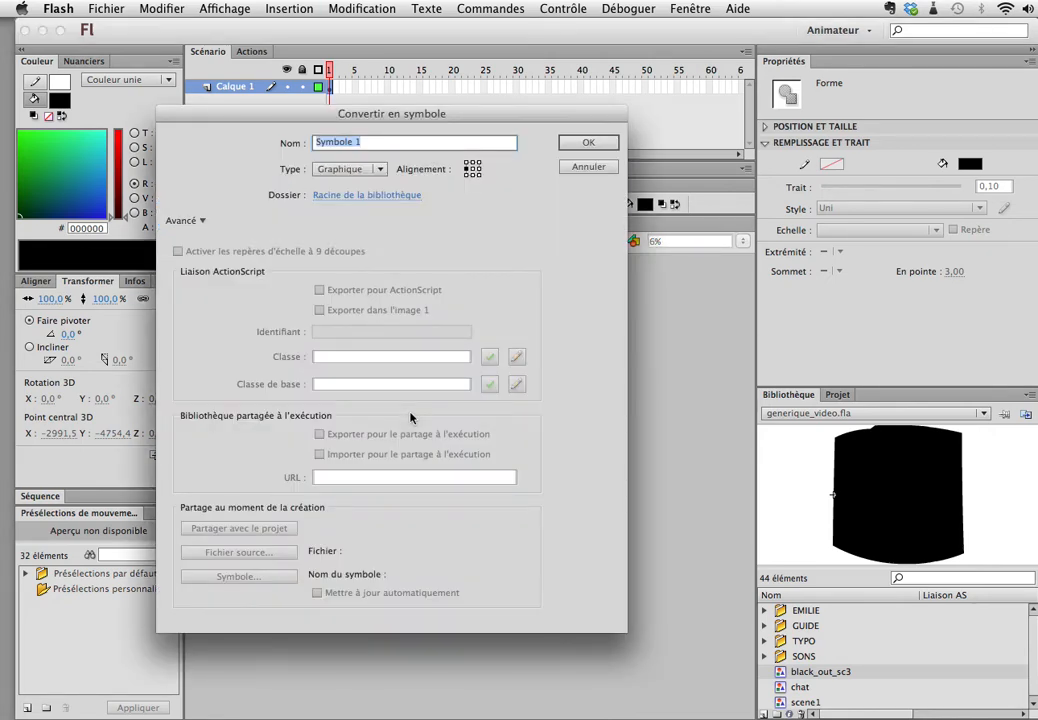
text(black)
key(Return)
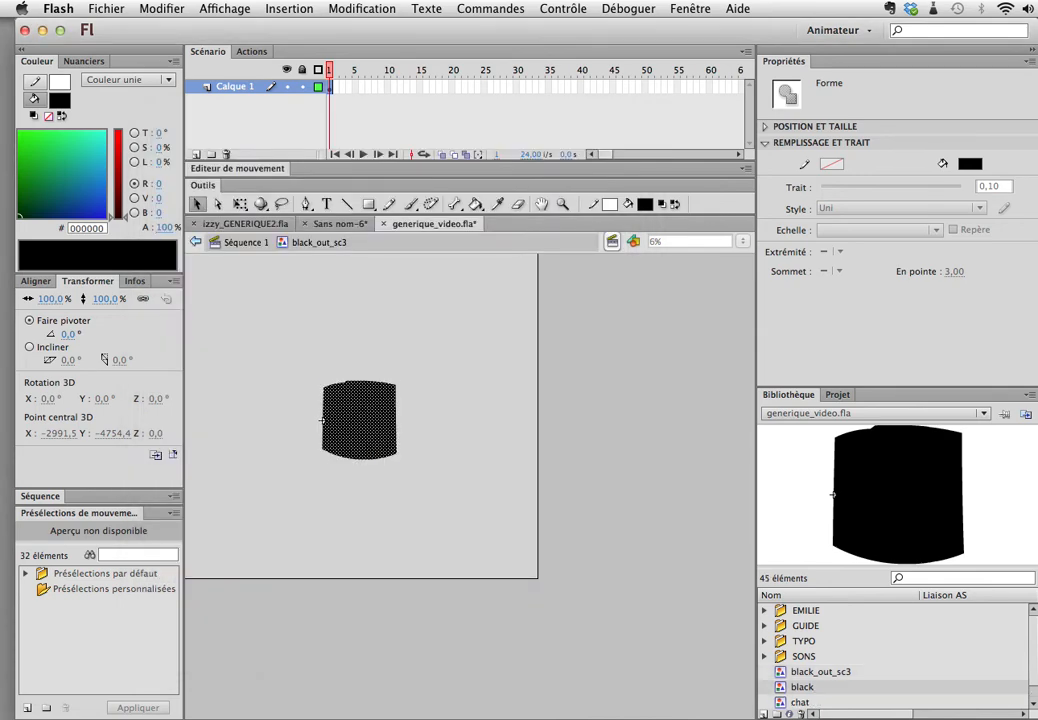
click(638, 87)
key(F5)
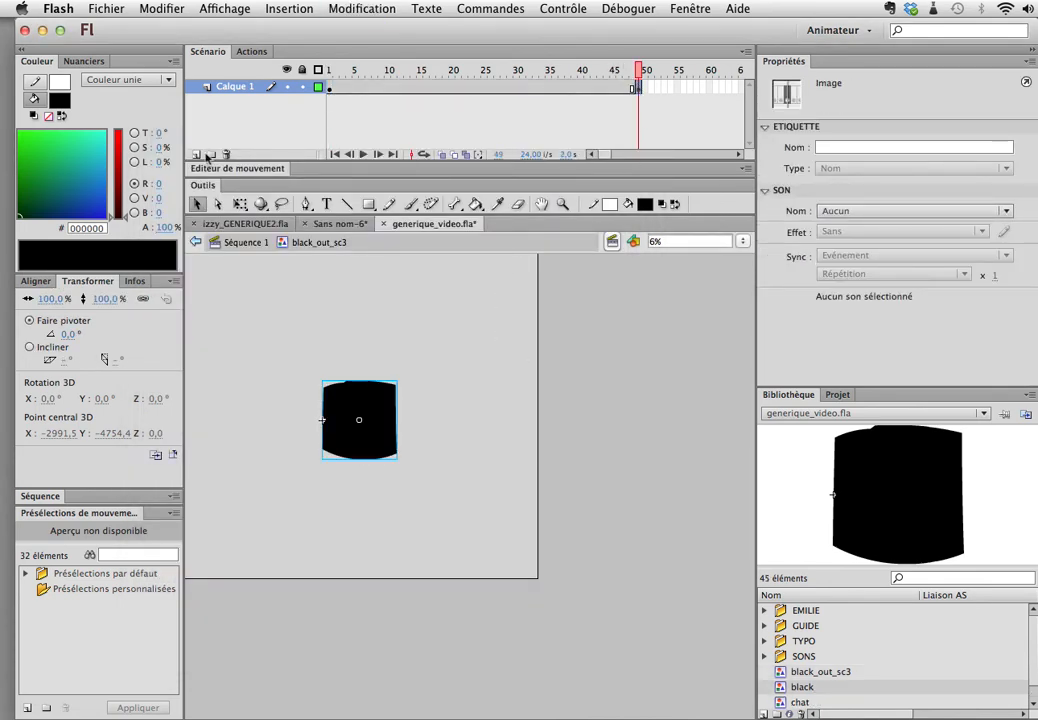
Step: Add a new layer above Calque 1 in black_out_sc3 and insert a keyframe at frame 6 on it
click(196, 155)
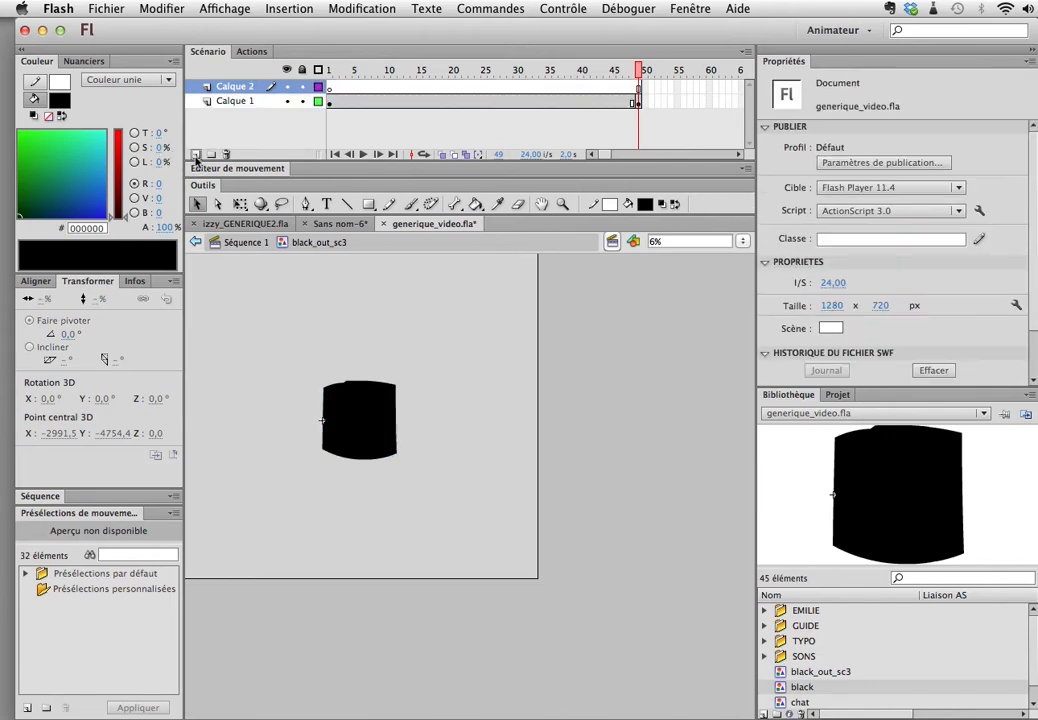
click(336, 90)
click(345, 90)
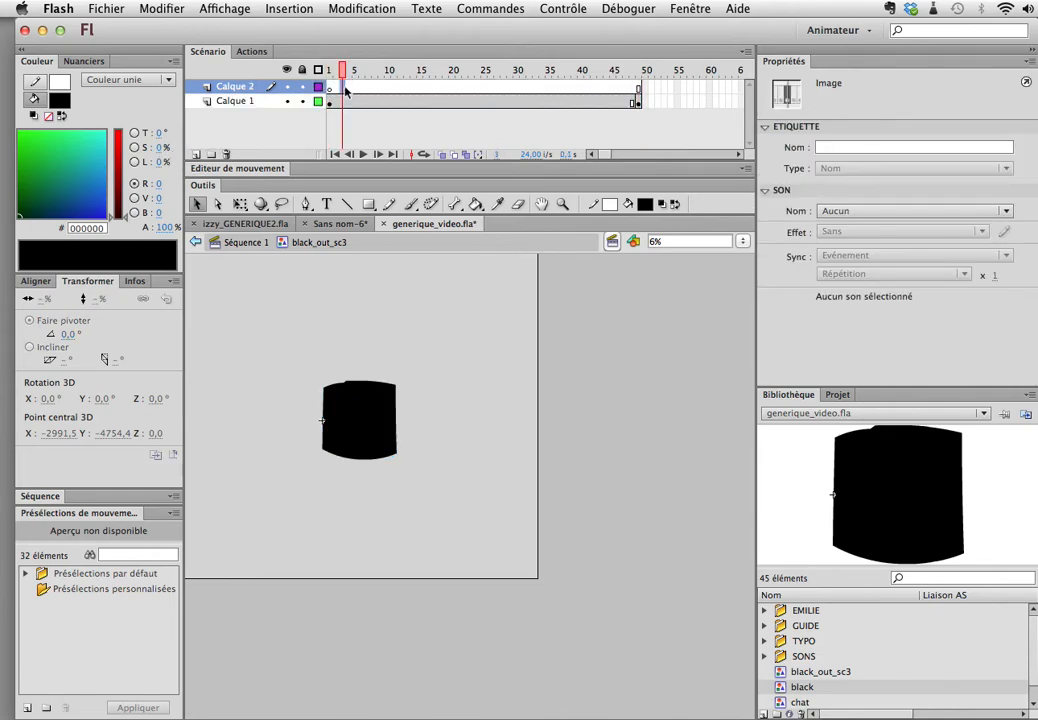
click(361, 90)
key(F6)
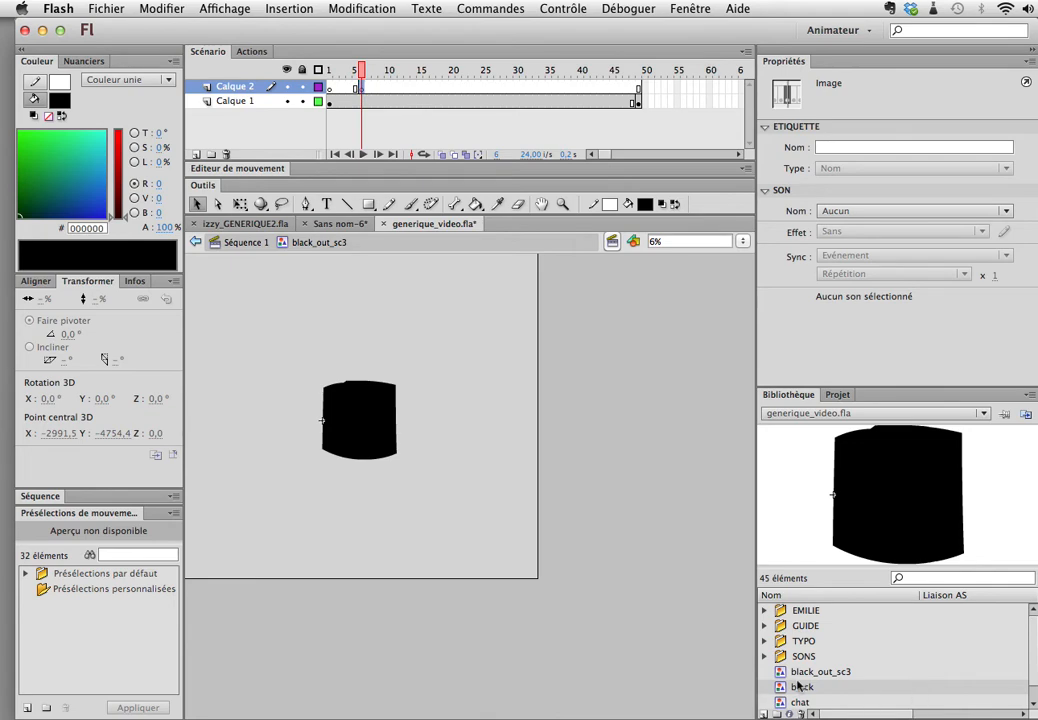
Step: Place the chat symbol on Calque 2 at frame 6, scale it up to about 5275.5% and position it over the black shape
click(800, 702)
click(503, 461)
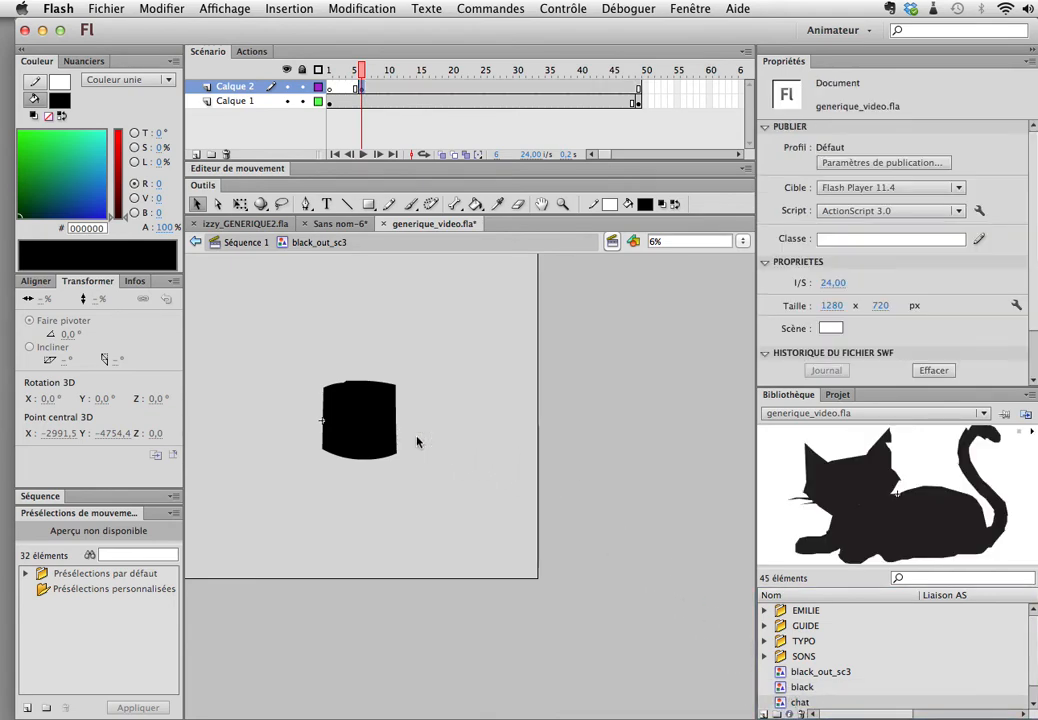
key(q)
drag(417, 438, 124, 234)
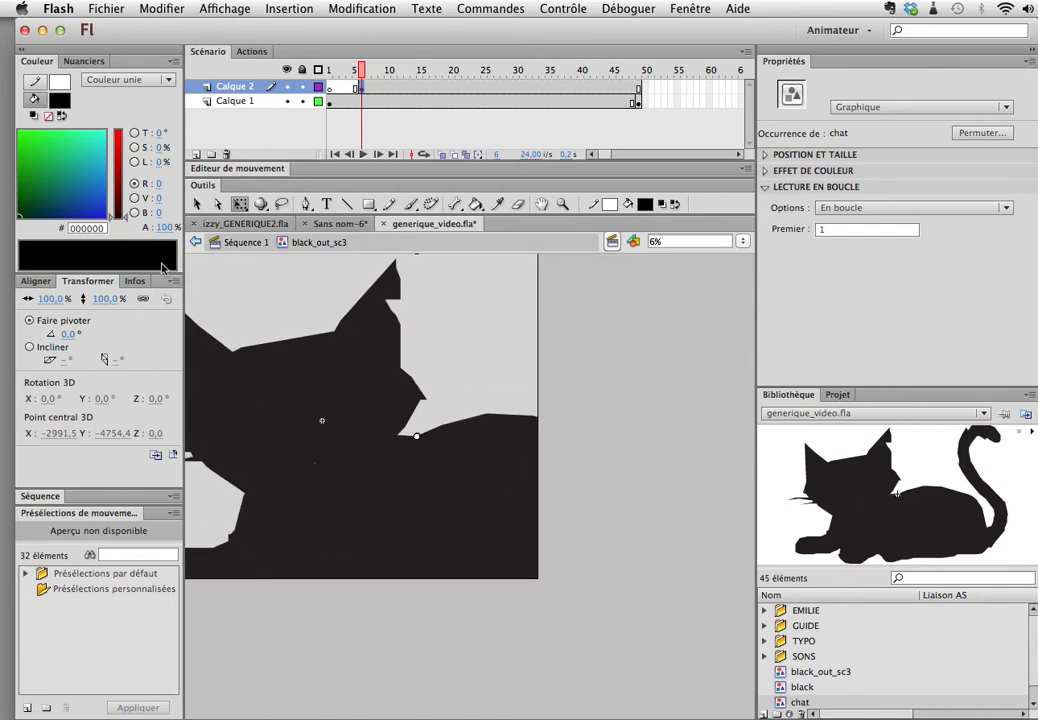
drag(412, 449, 440, 483)
drag(397, 425, 380, 422)
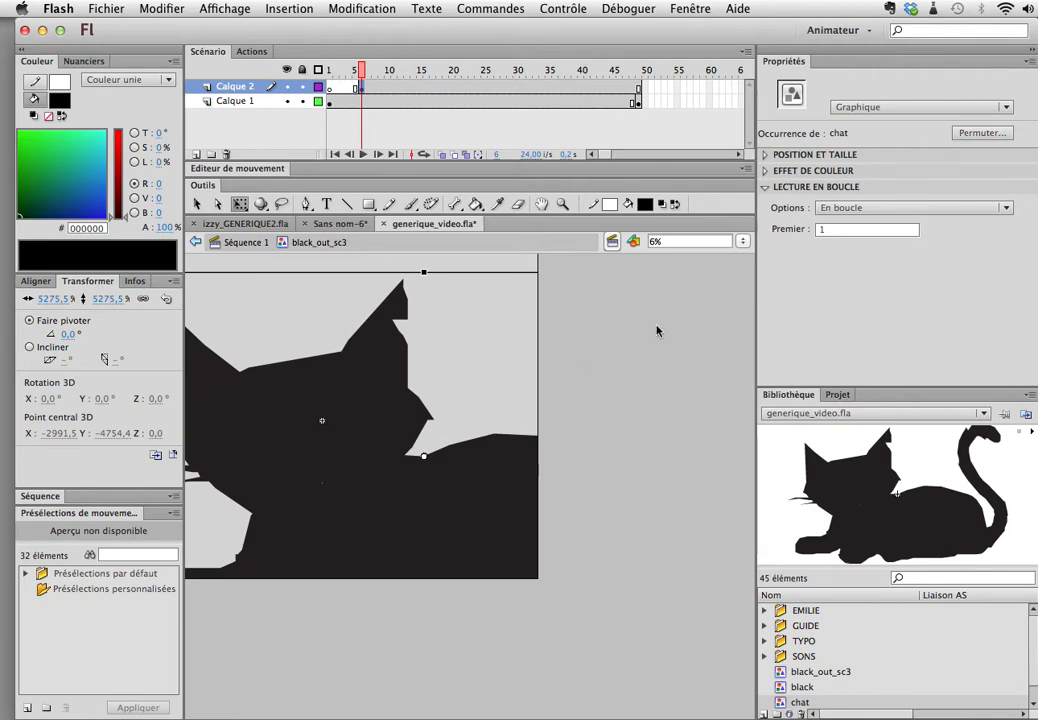
Step: Apply a 50% black Teinte colour effect to the chat instance and compare it with the black shape beneath
click(766, 155)
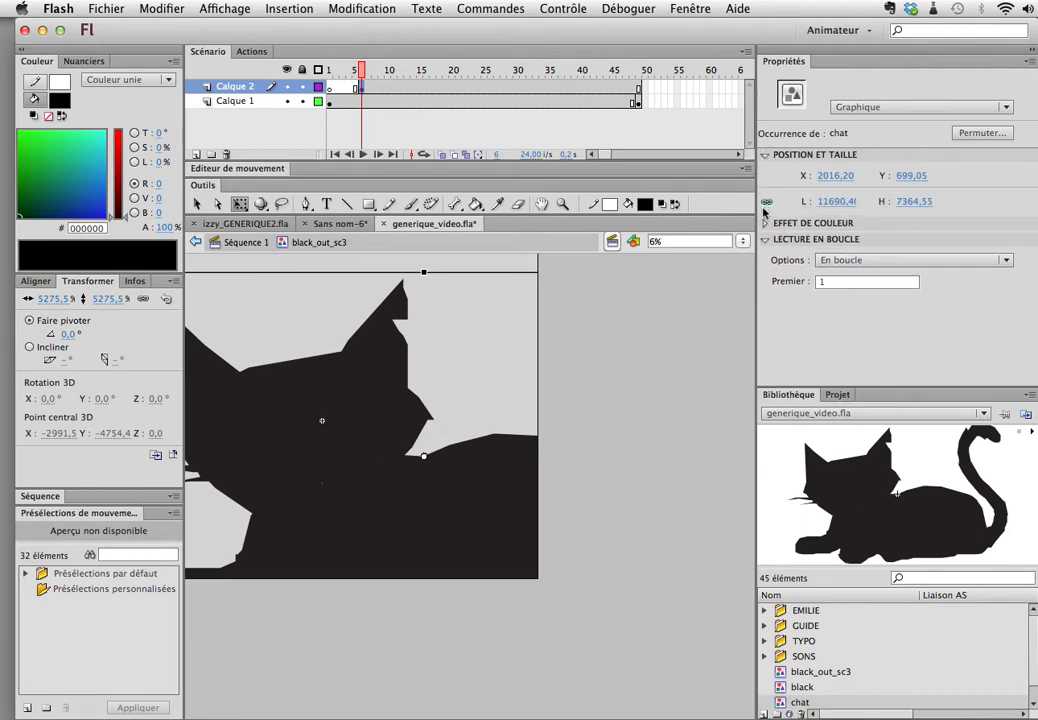
click(766, 226)
click(890, 243)
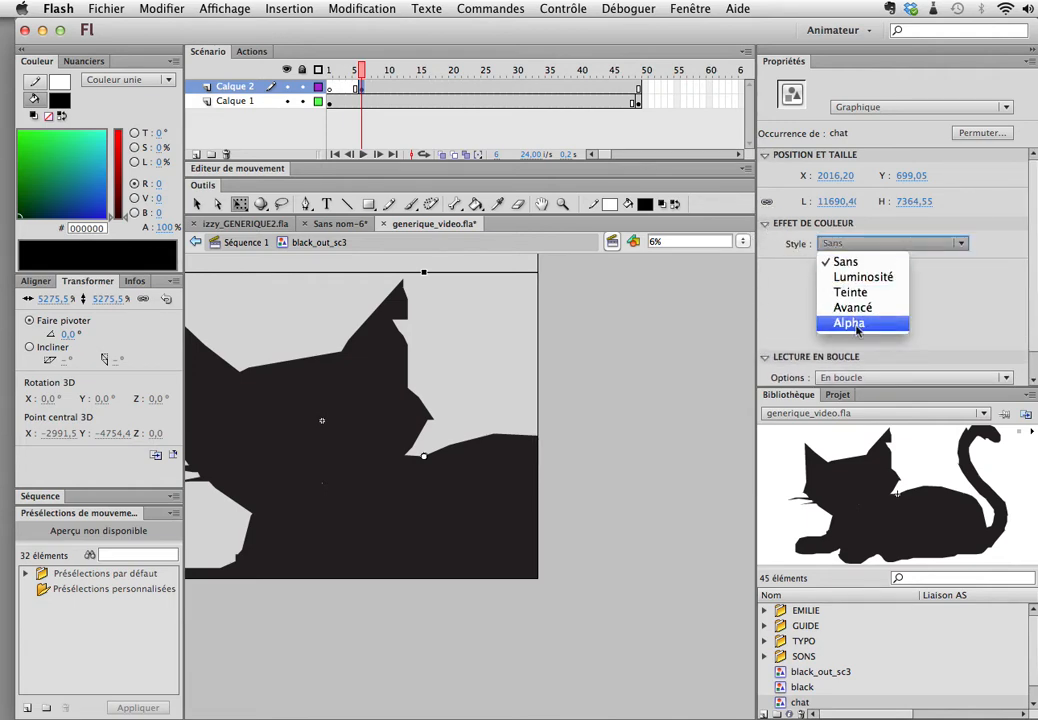
click(857, 299)
click(995, 246)
click(975, 284)
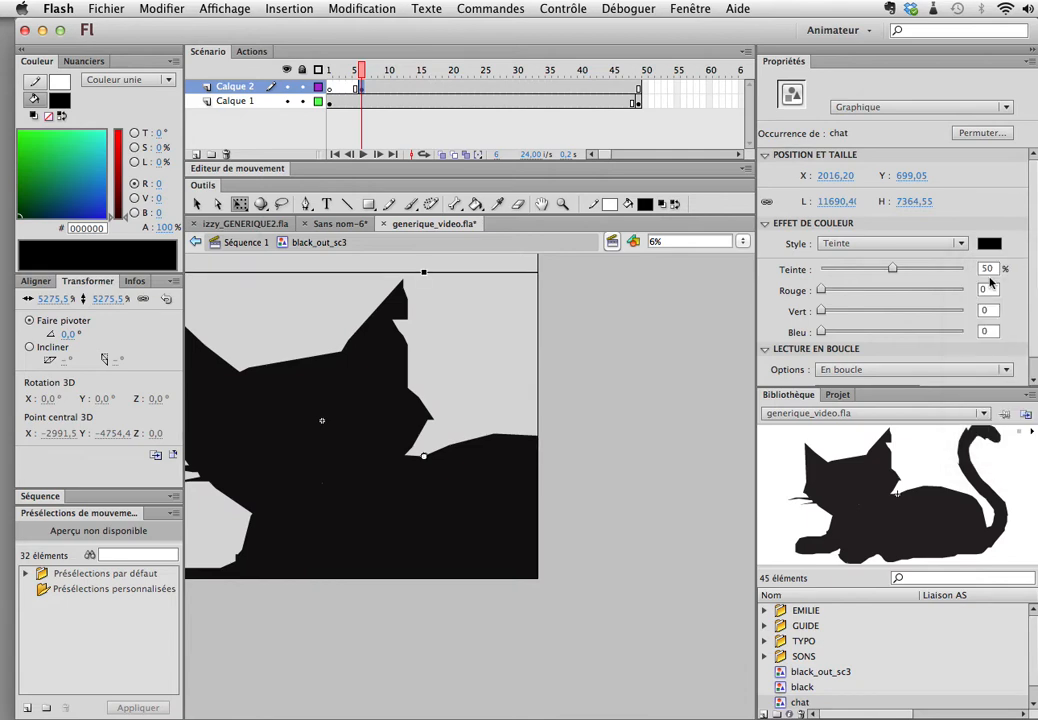
click(294, 90)
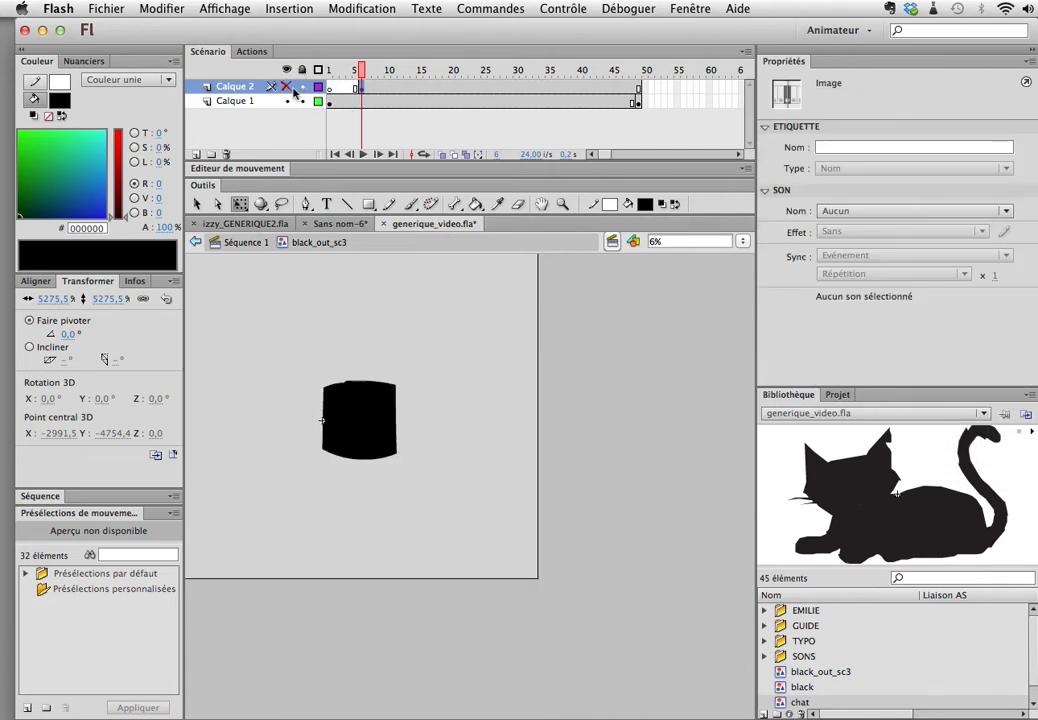
click(294, 90)
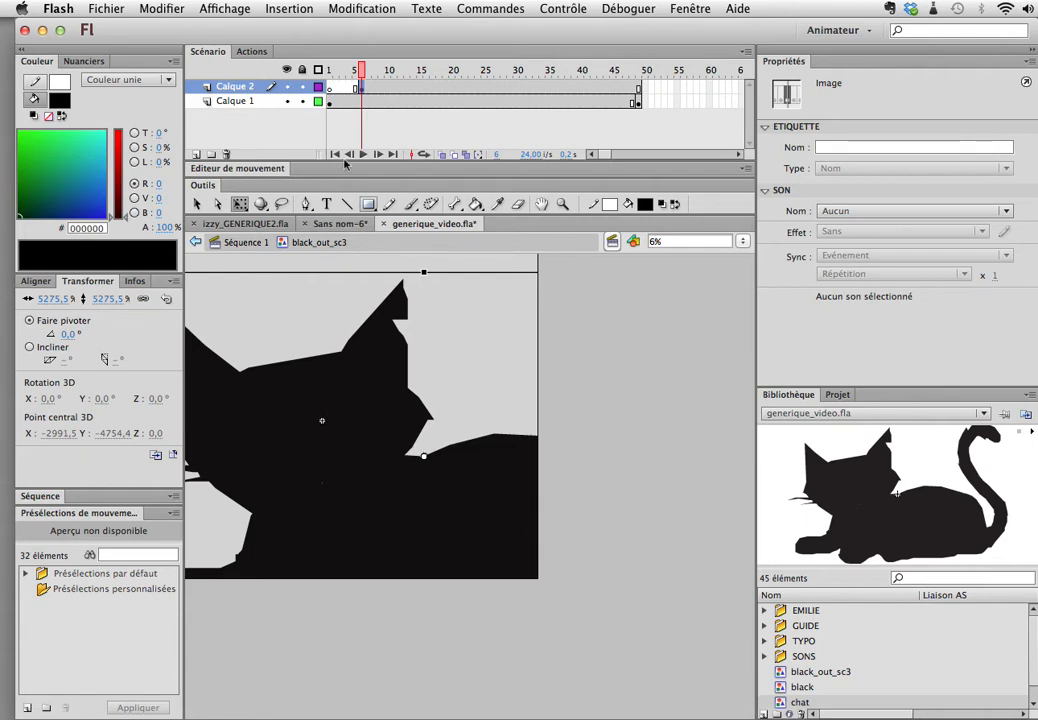
Step: Insert a blank keyframe at frame 6 on Calque 1 so the black shape ends where the cat starts
mouse_move(363, 70)
mouse_down()
mouse_move(318, 68)
mouse_move(361, 74)
mouse_up()
click(364, 88)
click(363, 102)
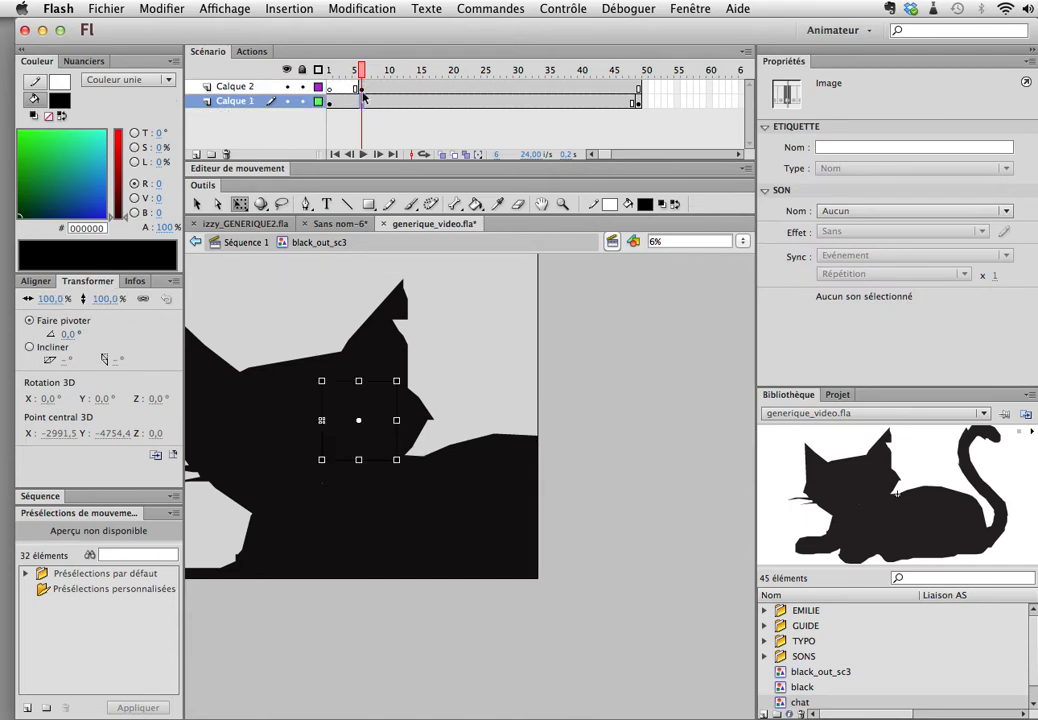
mouse_move(355, 70)
mouse_down()
mouse_move(326, 72)
mouse_move(361, 75)
mouse_up()
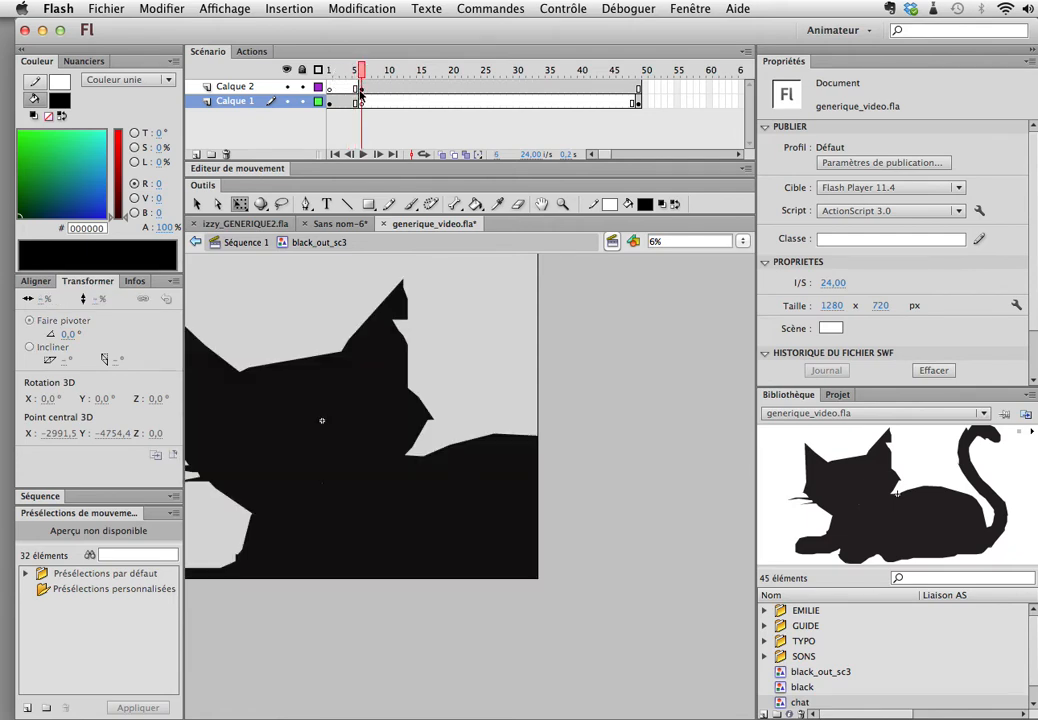
Step: Check the frames inside the chat symbol and set its instance at frame 6 of Calque 2 to Image unique
click(361, 89)
click(456, 88)
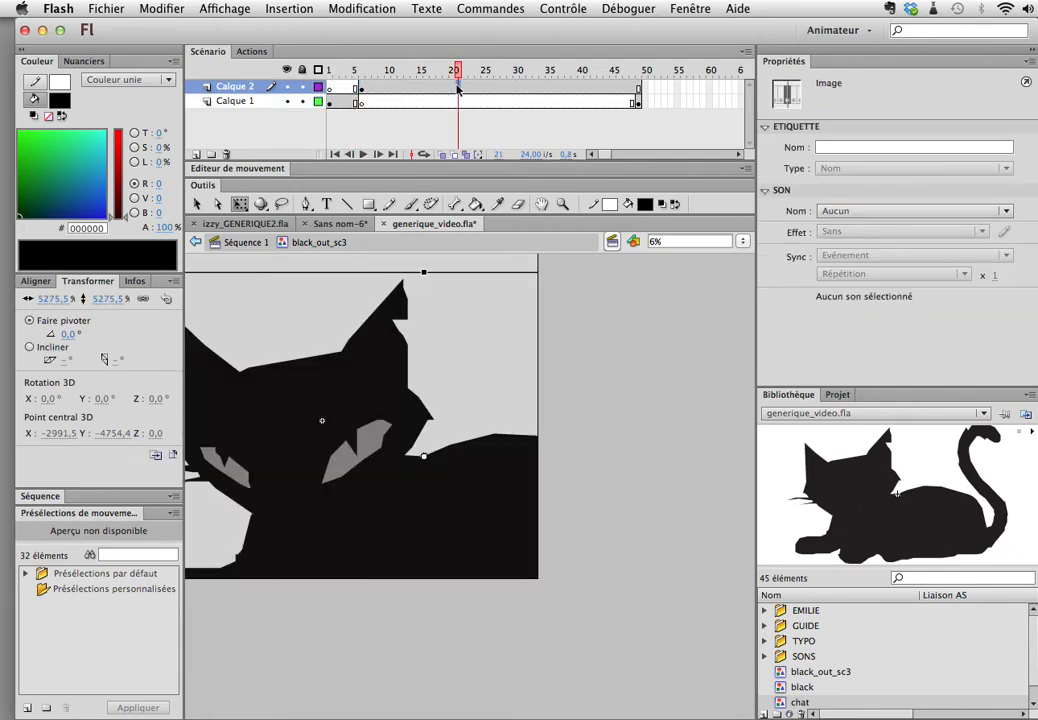
click(359, 88)
double_click(371, 343)
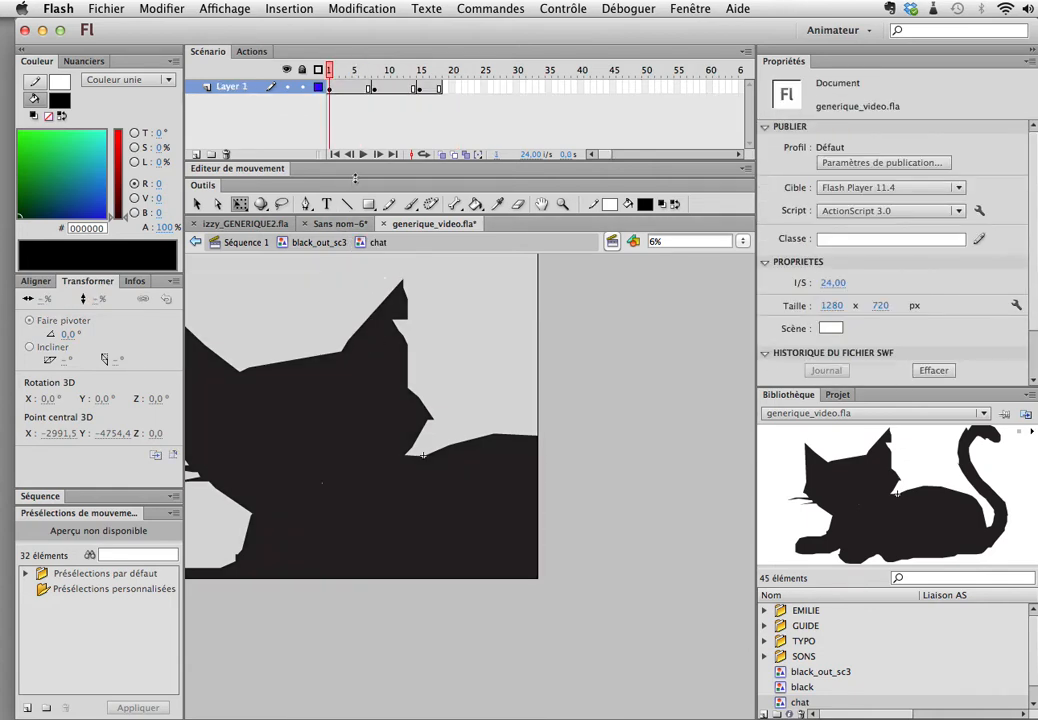
drag(343, 70, 373, 72)
click(321, 243)
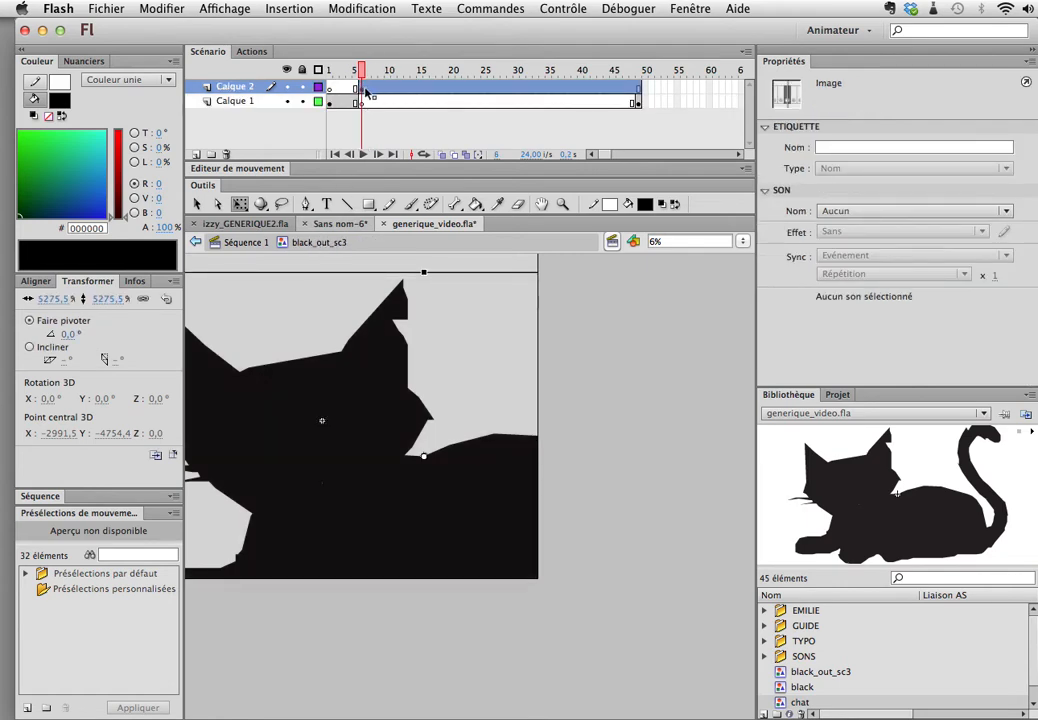
click(372, 384)
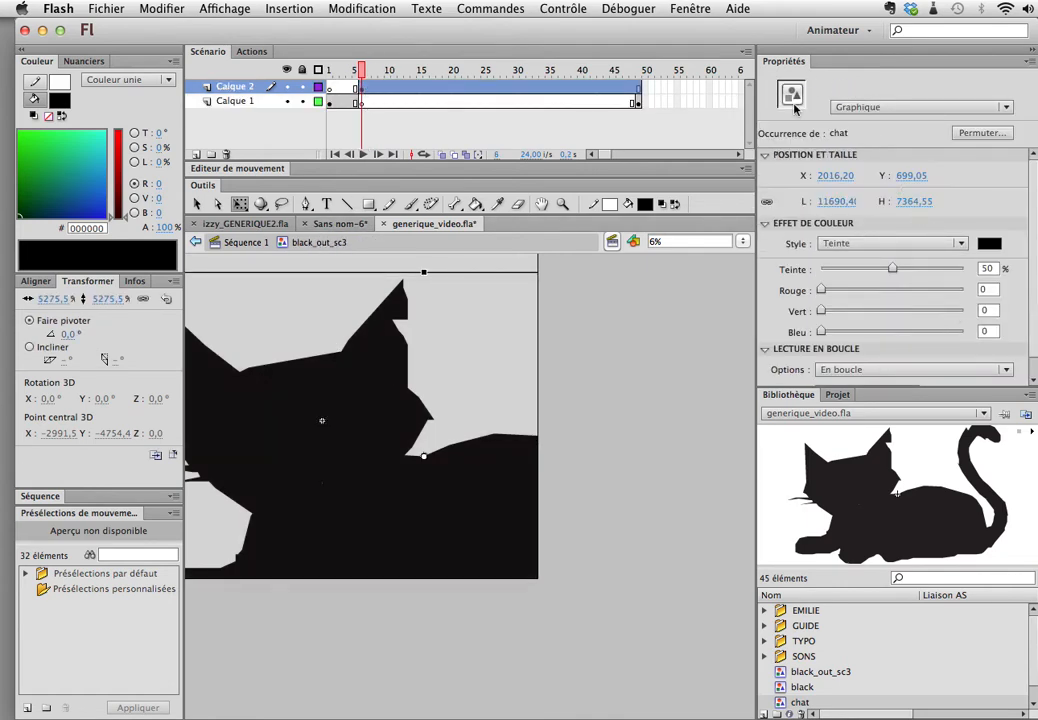
click(765, 155)
click(766, 171)
click(857, 208)
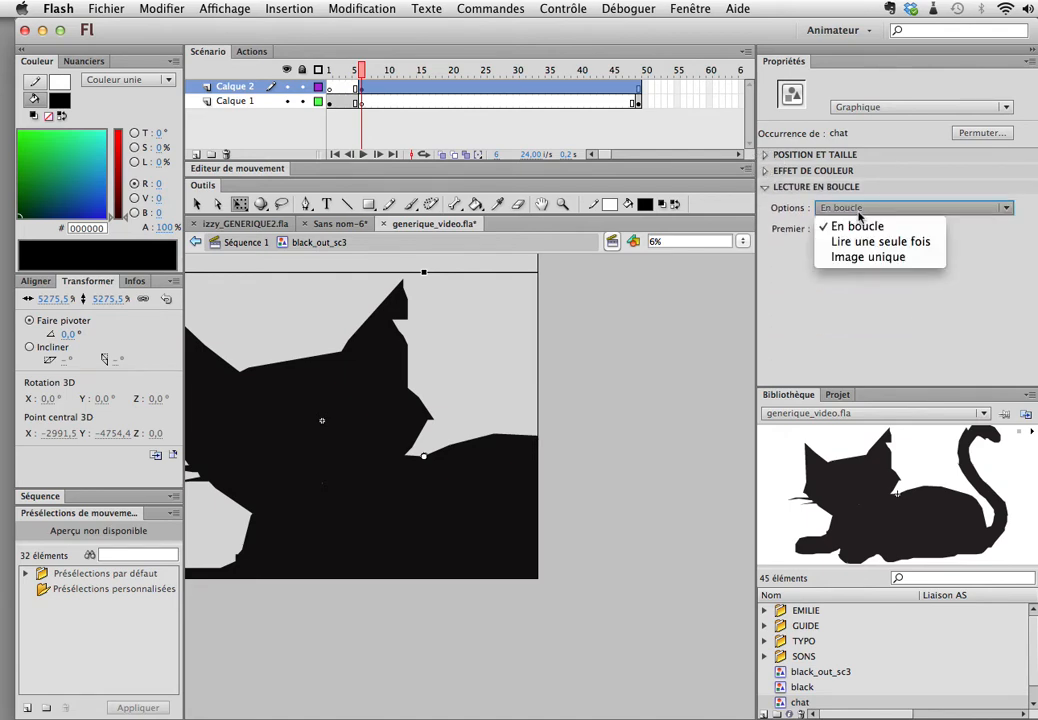
click(881, 259)
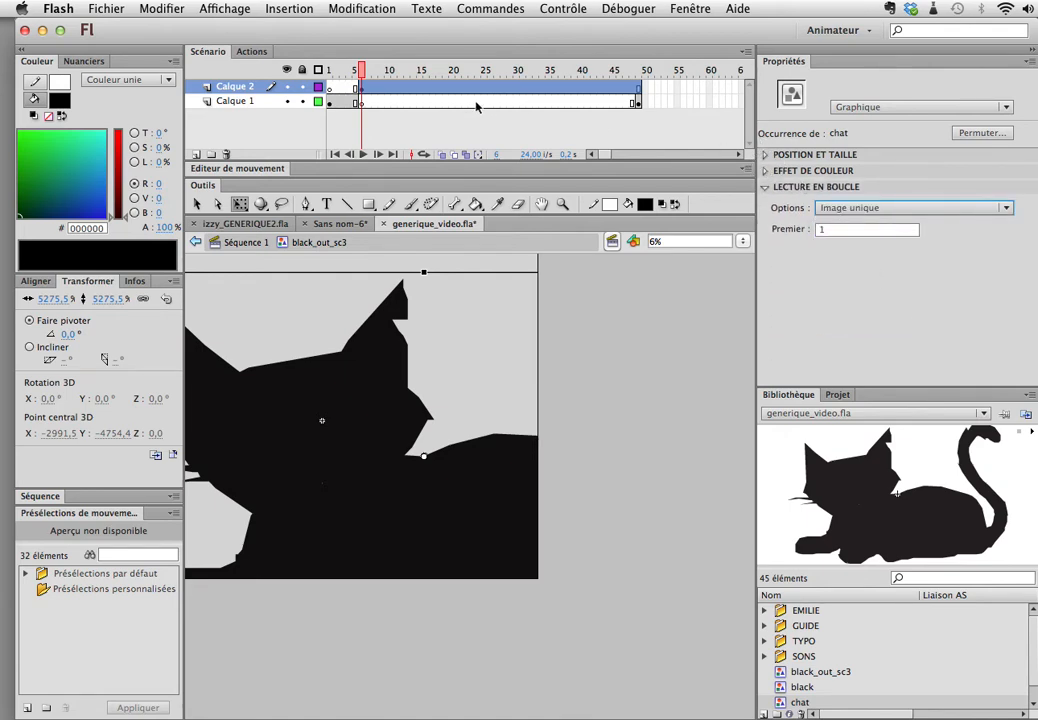
Step: Insert a keyframe at frame 18 on Calque 2 and reduce the chat instance's scale there to 2000%
click(437, 87)
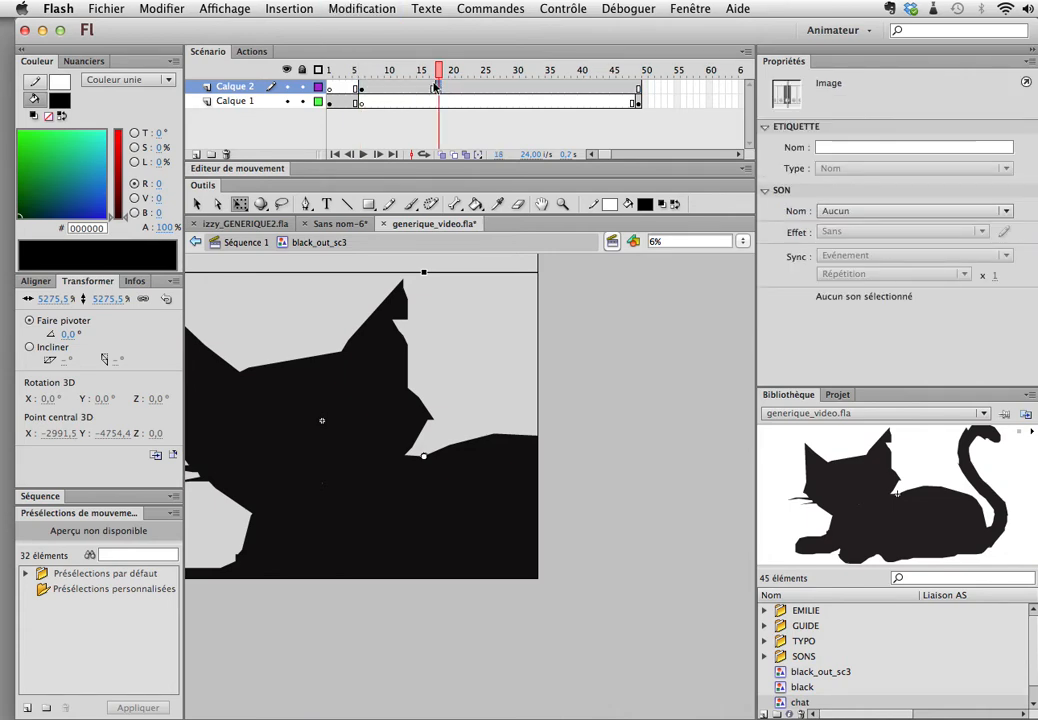
click(418, 409)
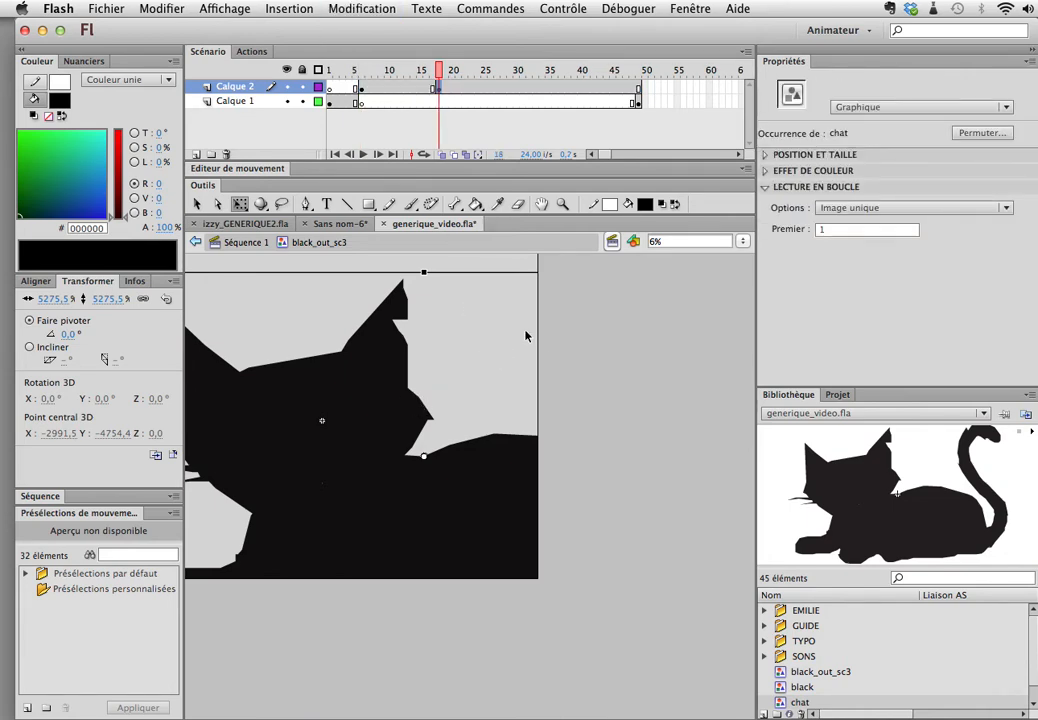
click(690, 8)
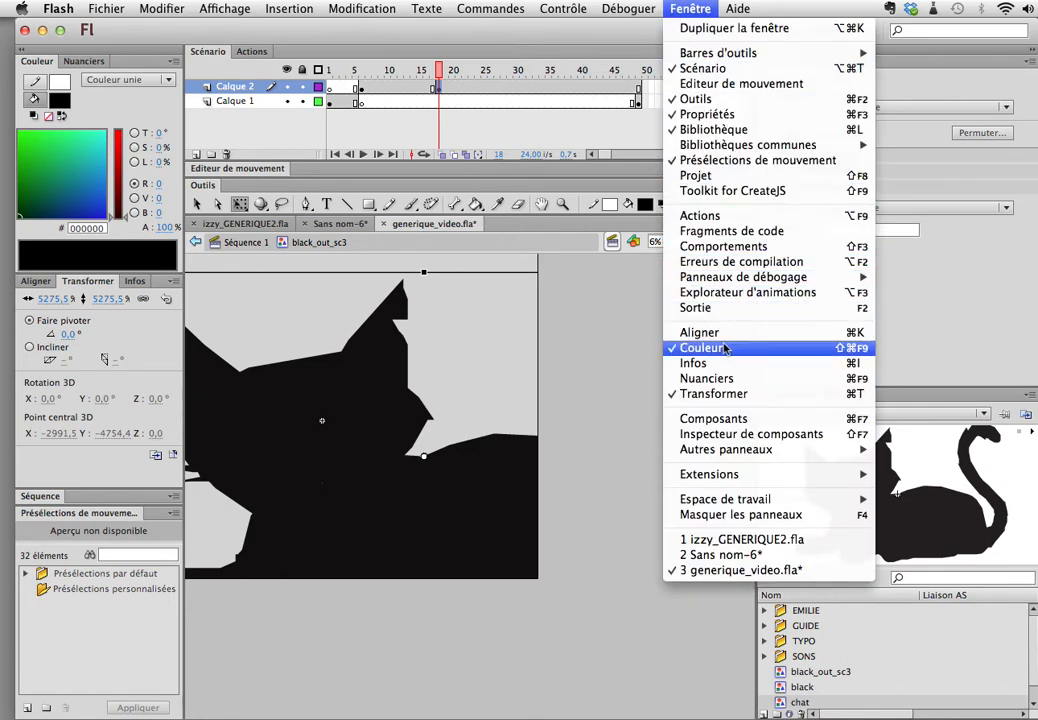
click(98, 334)
drag(109, 301, 3, 322)
drag(109, 300, 4, 300)
drag(120, 305, 3, 320)
drag(110, 303, 31, 304)
click(112, 302)
drag(123, 298, 40, 292)
text(2)
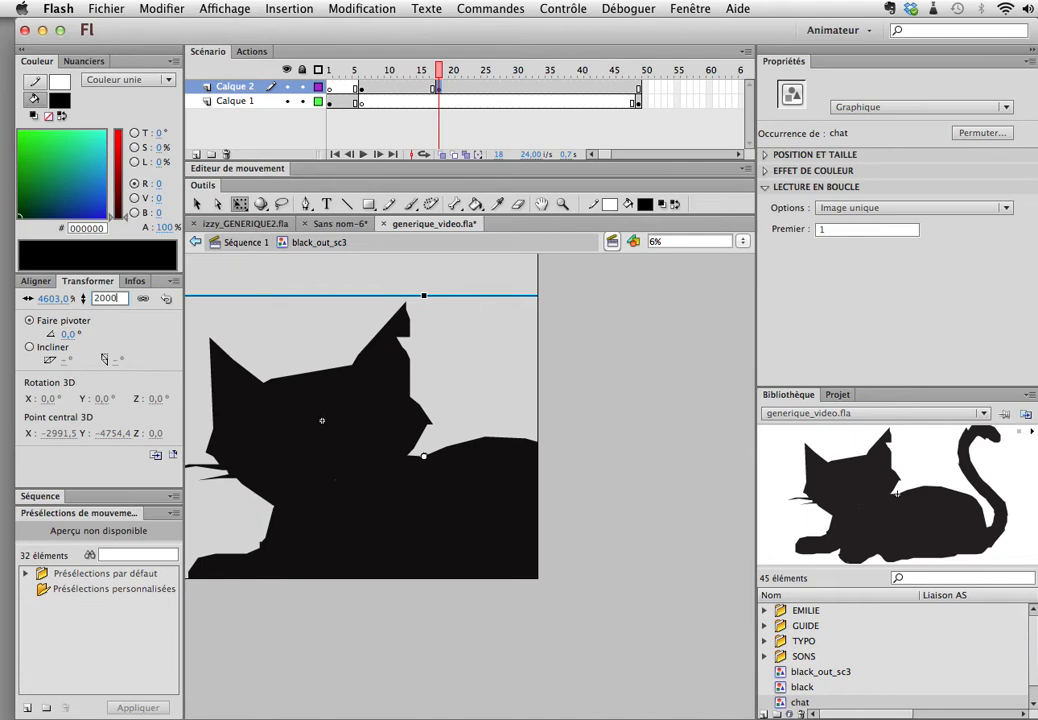
text(000)
key(Return)
Step: Scale the chat instance at frame 18 down further to about 297.8% and place it inside the white stage area
drag(478, 493, 457, 476)
drag(291, 371, 356, 433)
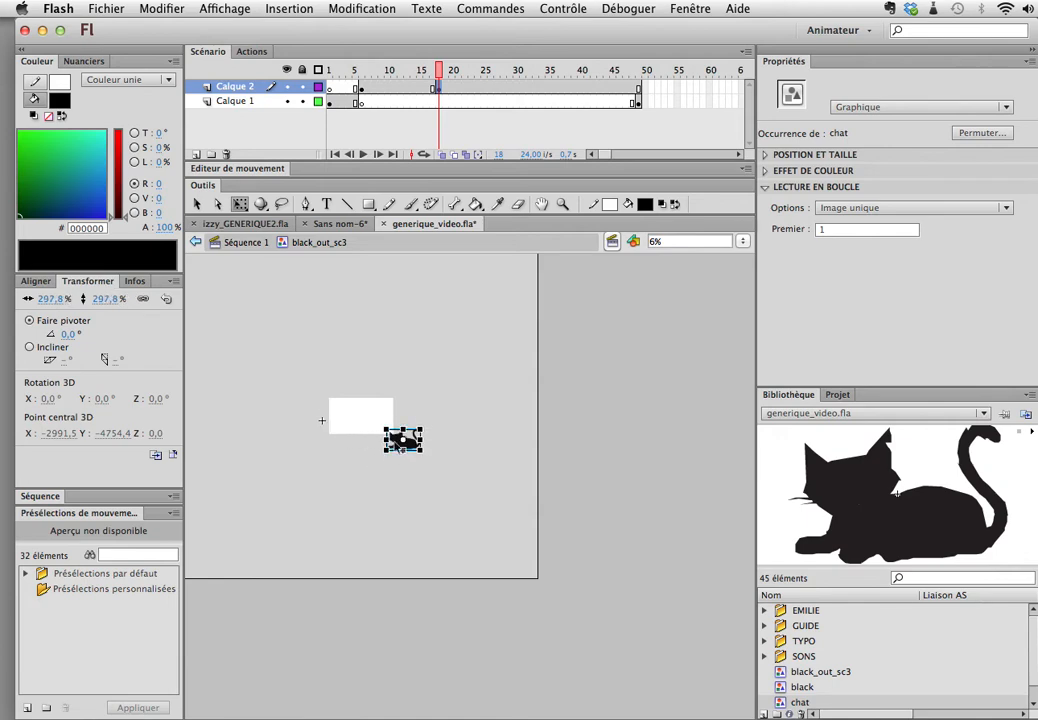
super+click(436, 463)
drag(427, 424, 345, 382)
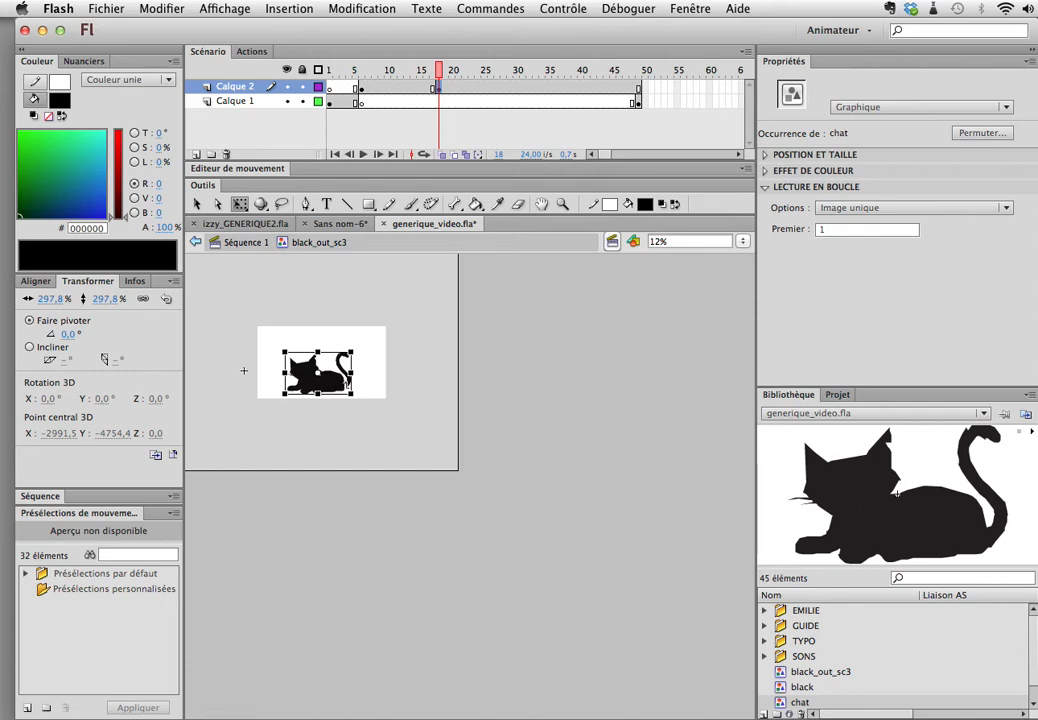
Step: Create a classic tween between frames 6 and 18 on Calque 2 and scrub through the cat's zoom-out
click(362, 88)
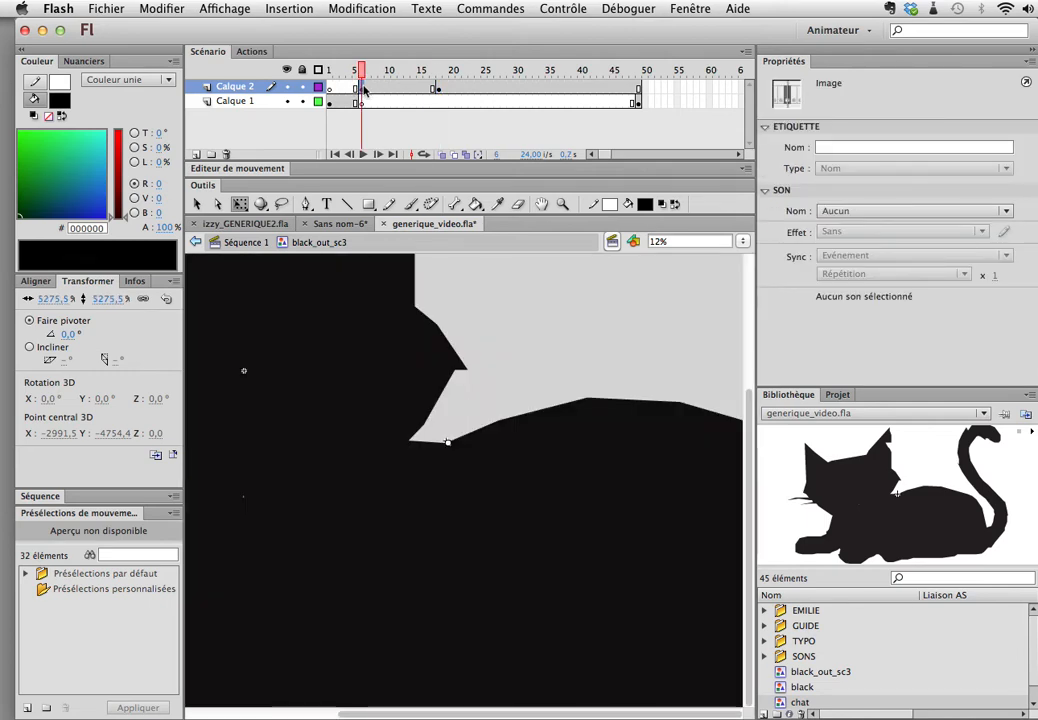
right_click(364, 89)
click(405, 120)
click(364, 70)
drag(366, 70, 440, 70)
Step: Set the chat instance at frame 18 of Calque 2 to Lire une seule fois
click(440, 89)
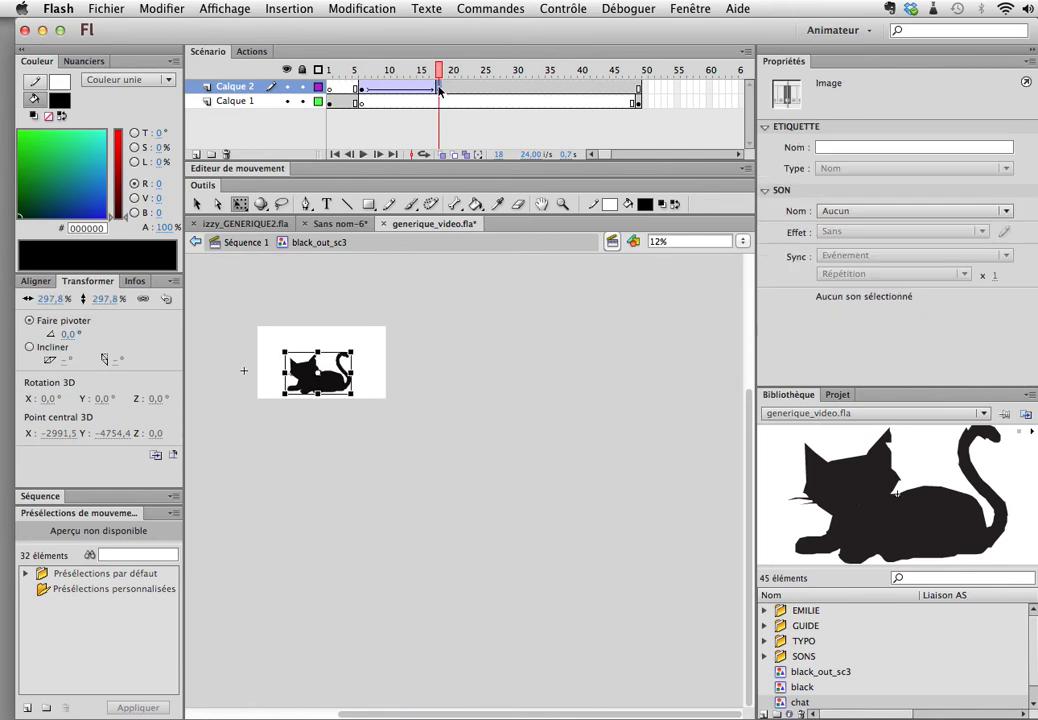
click(335, 385)
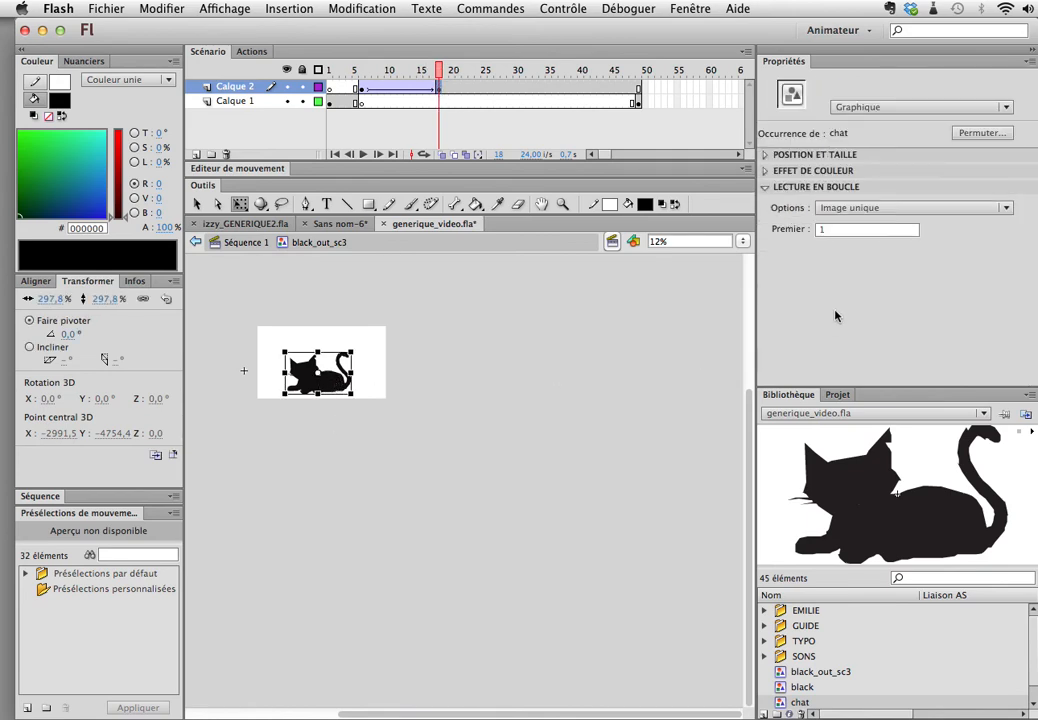
click(873, 207)
click(880, 241)
Step: Remove the black shape's keyframe at frame 49 on Calque 1
drag(440, 73, 640, 90)
click(640, 104)
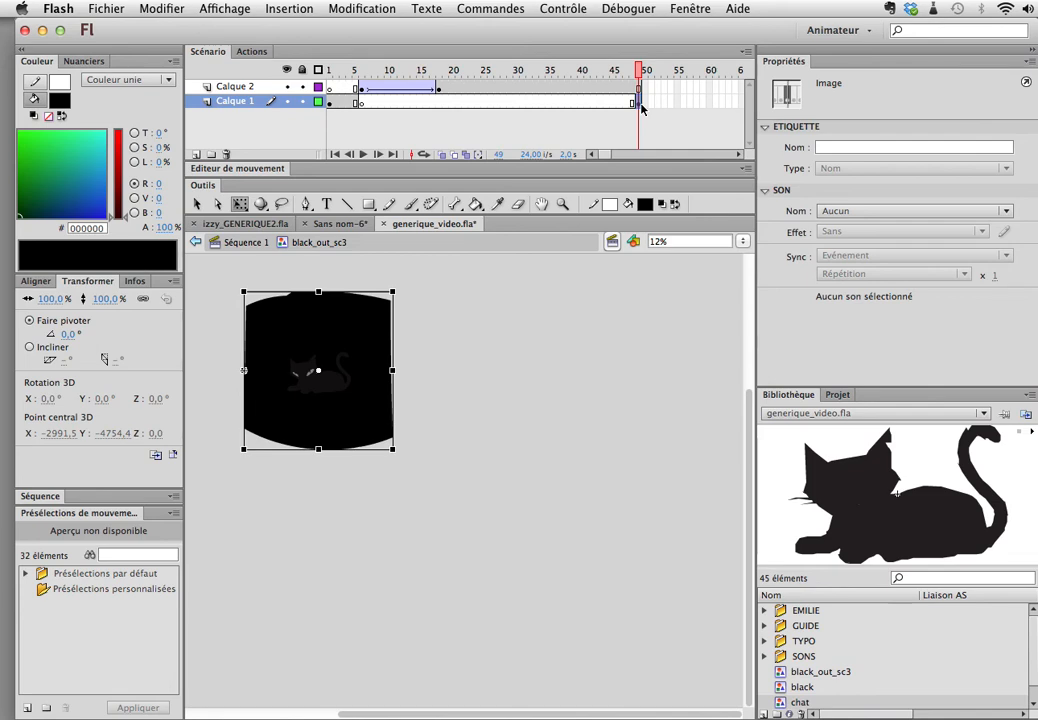
key(Delete)
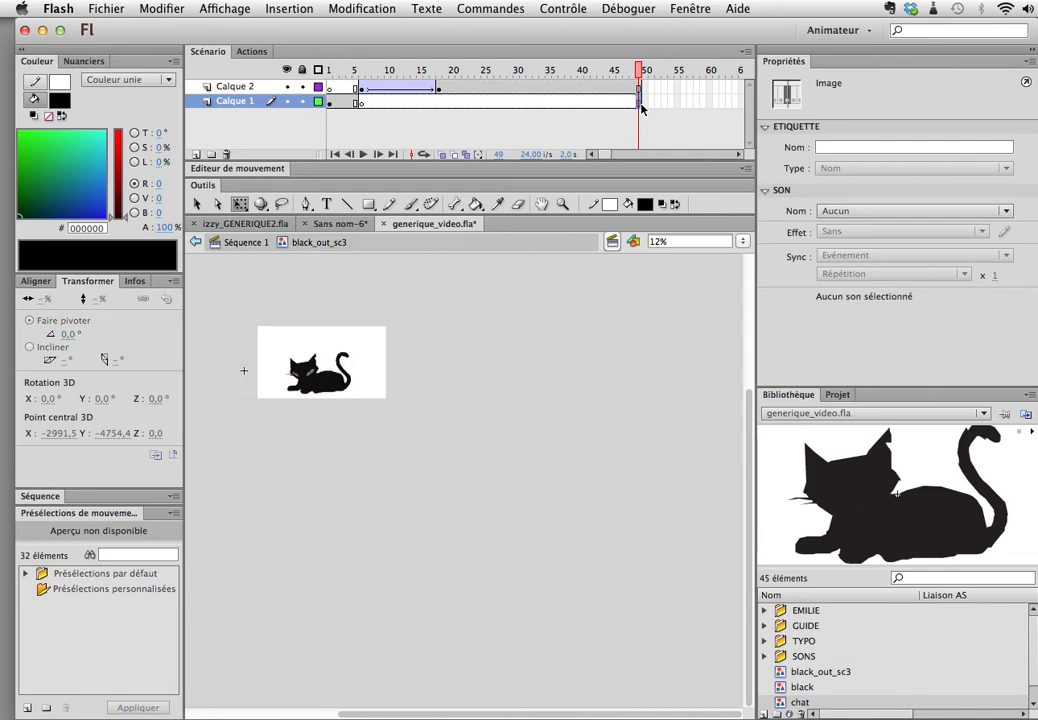
click(632, 76)
mouse_move(641, 70)
mouse_down()
mouse_move(378, 76)
mouse_move(648, 92)
mouse_up()
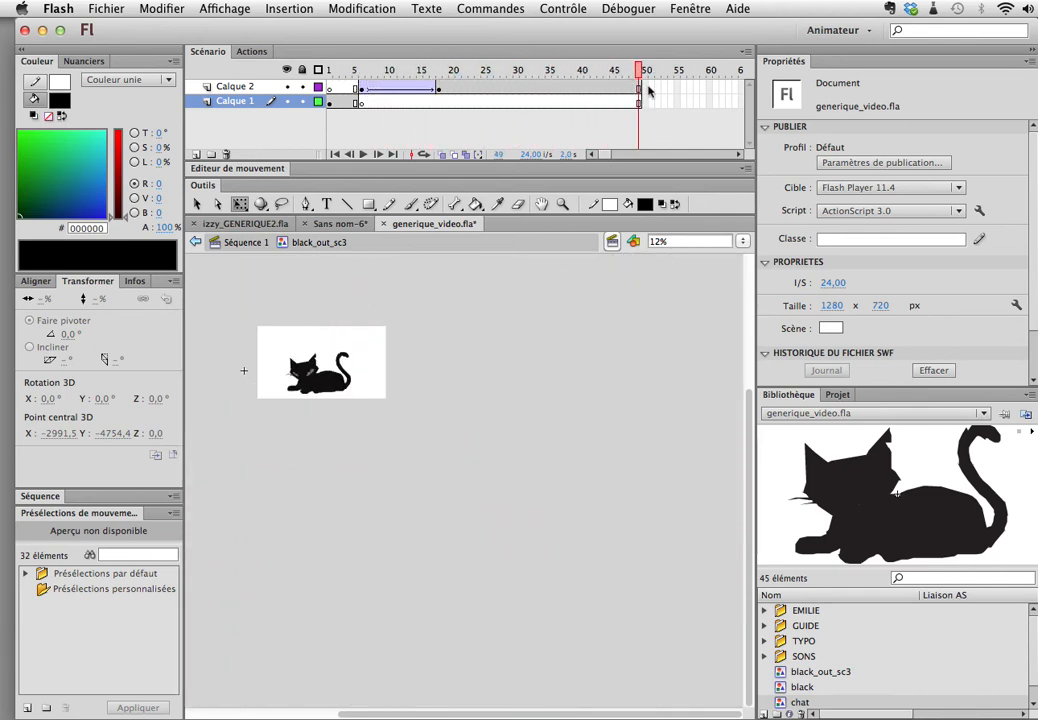
Step: Extend Calque 1 and Calque 2 of black_out_sc3 to frame 189
drag(609, 156, 637, 156)
drag(647, 86, 646, 106)
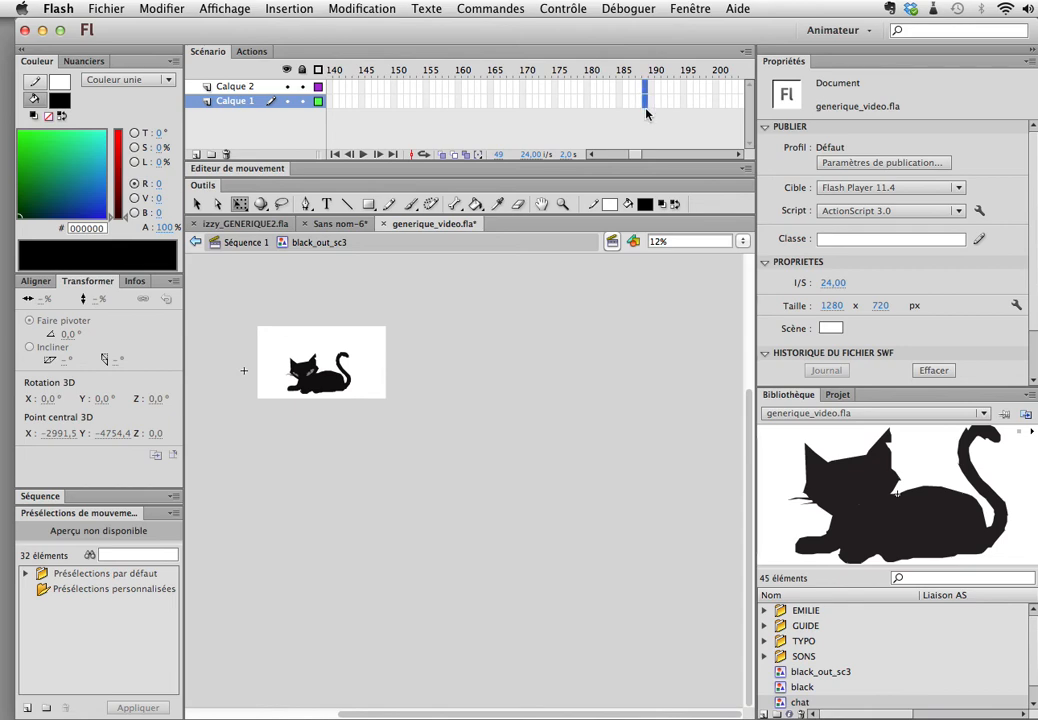
key(F5)
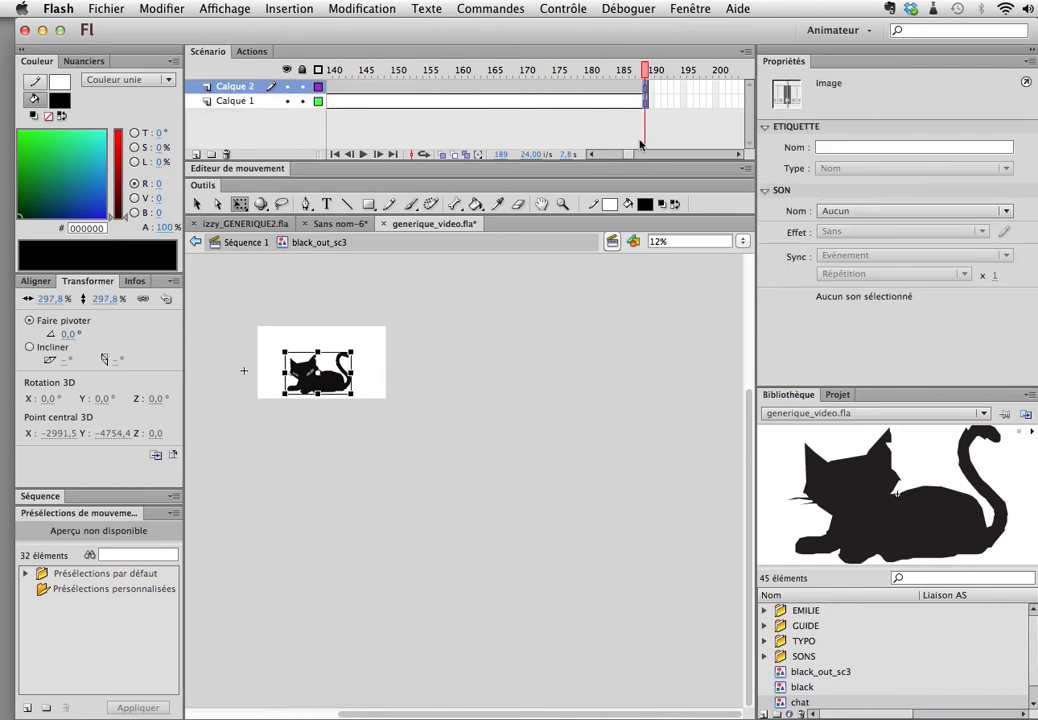
Step: Return to Séquence 1 and set the black_out_sc3 instance on visu_sc3 to Lire une seule fois
click(265, 248)
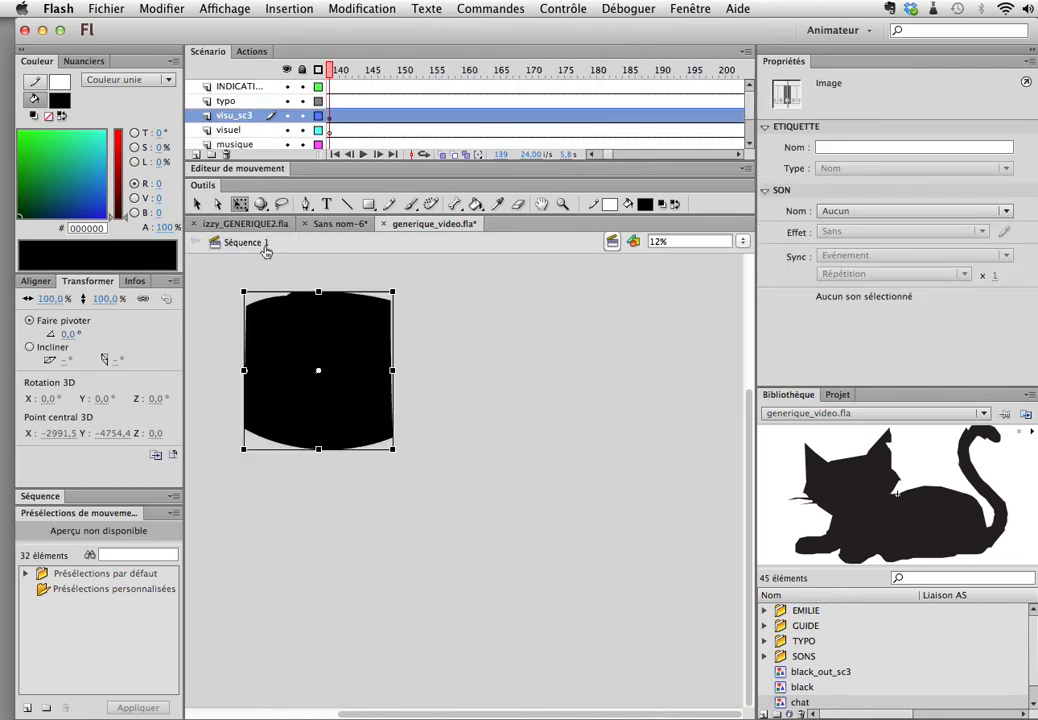
click(533, 363)
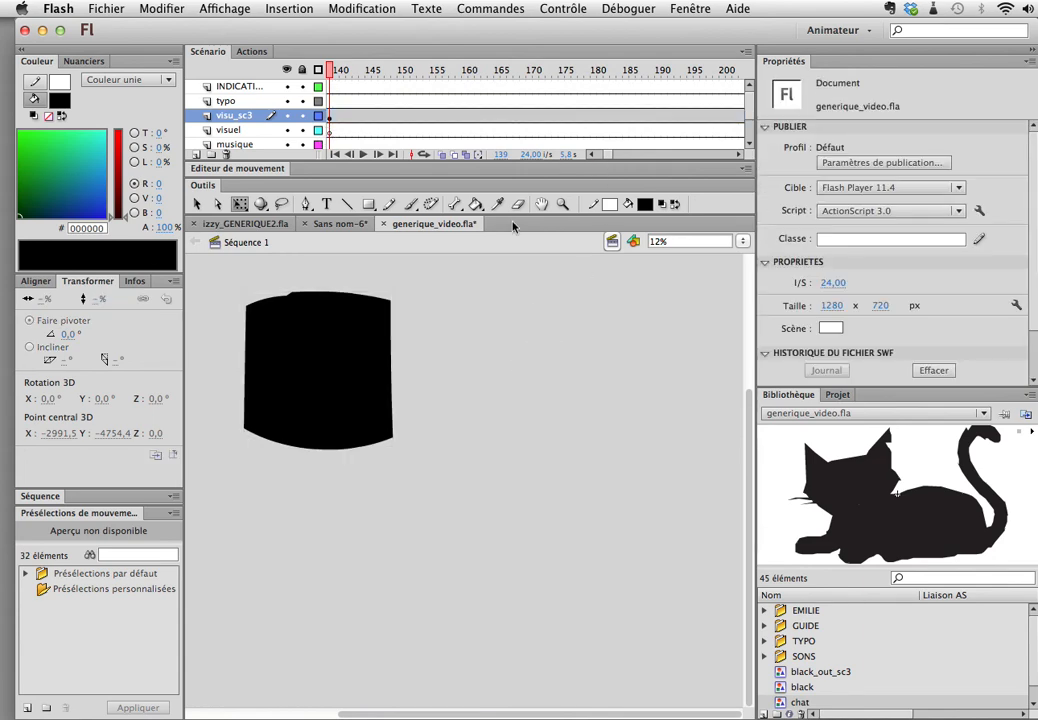
click(600, 158)
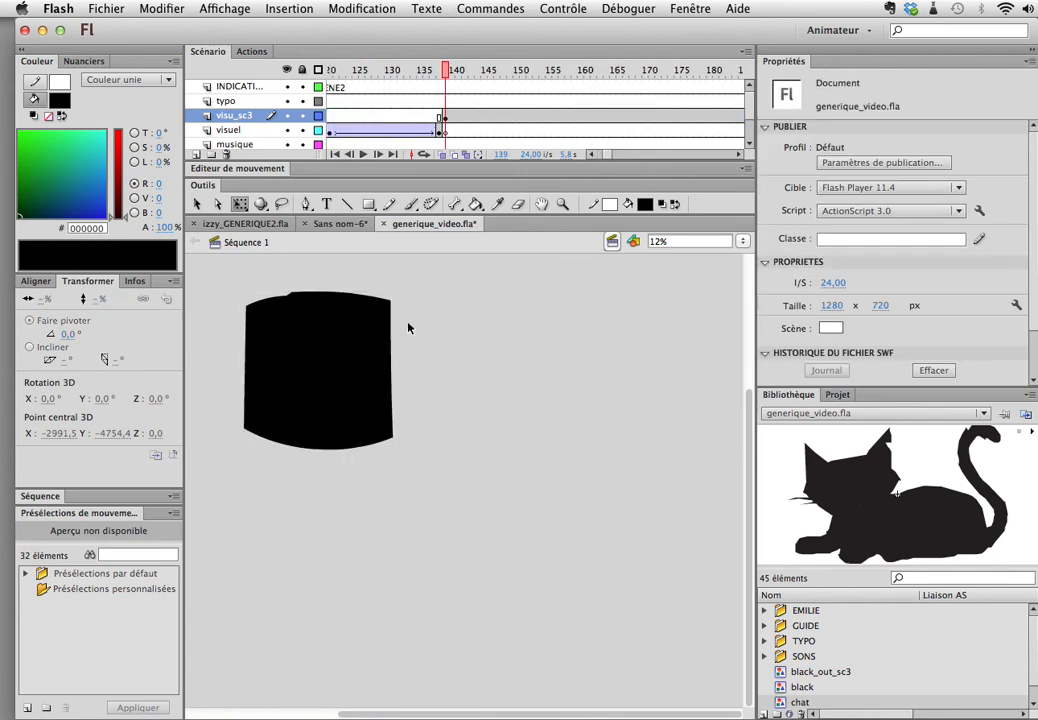
click(336, 359)
click(876, 208)
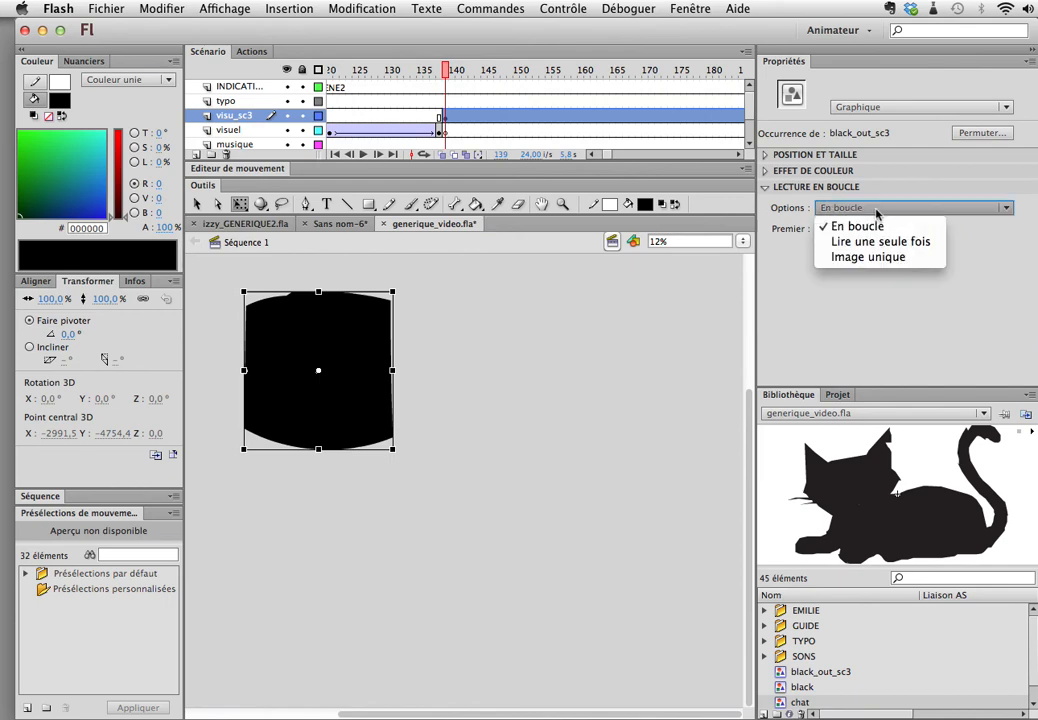
click(882, 243)
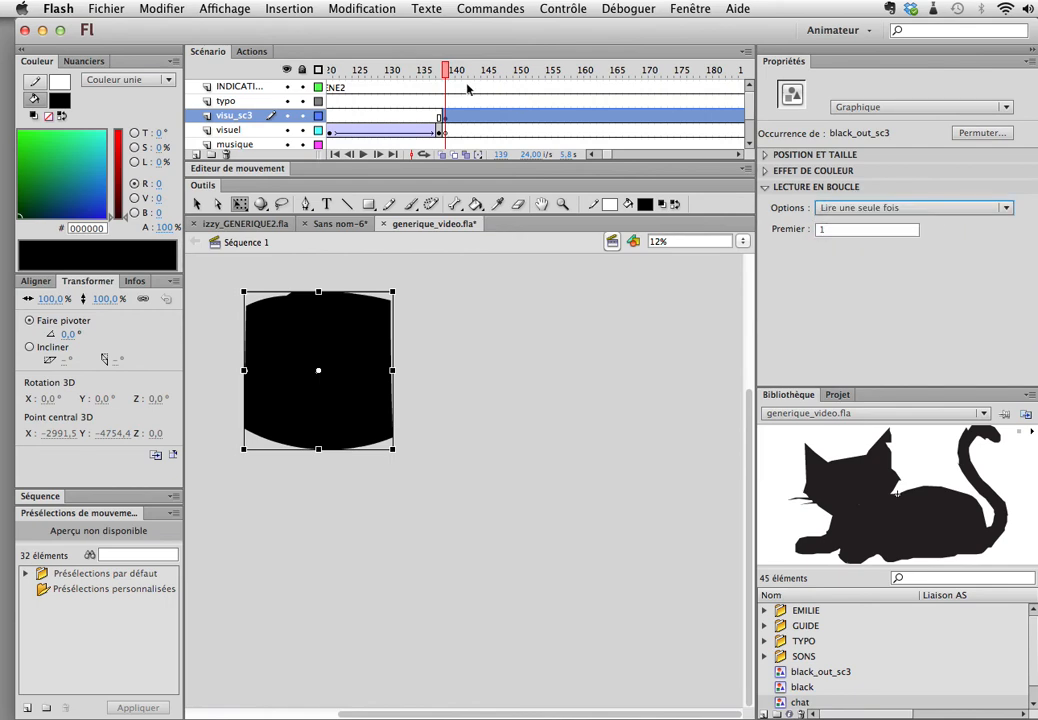
Step: Scrub from frame 139 to check the cat transition, test the movie and close the preview
drag(449, 73, 586, 134)
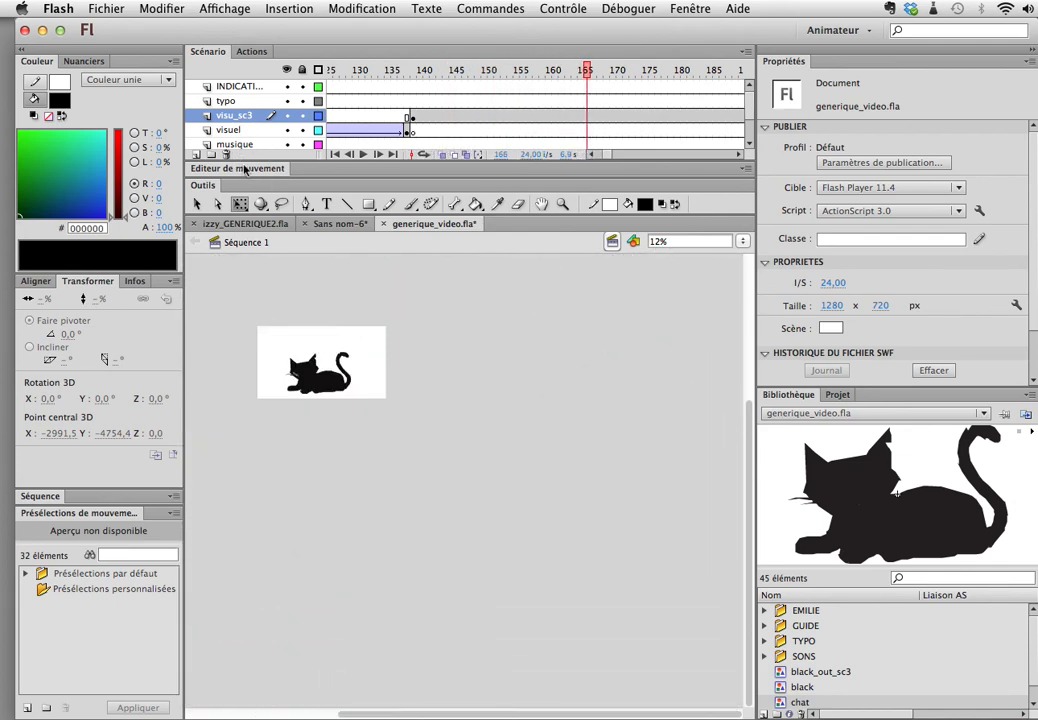
key(super+Return)
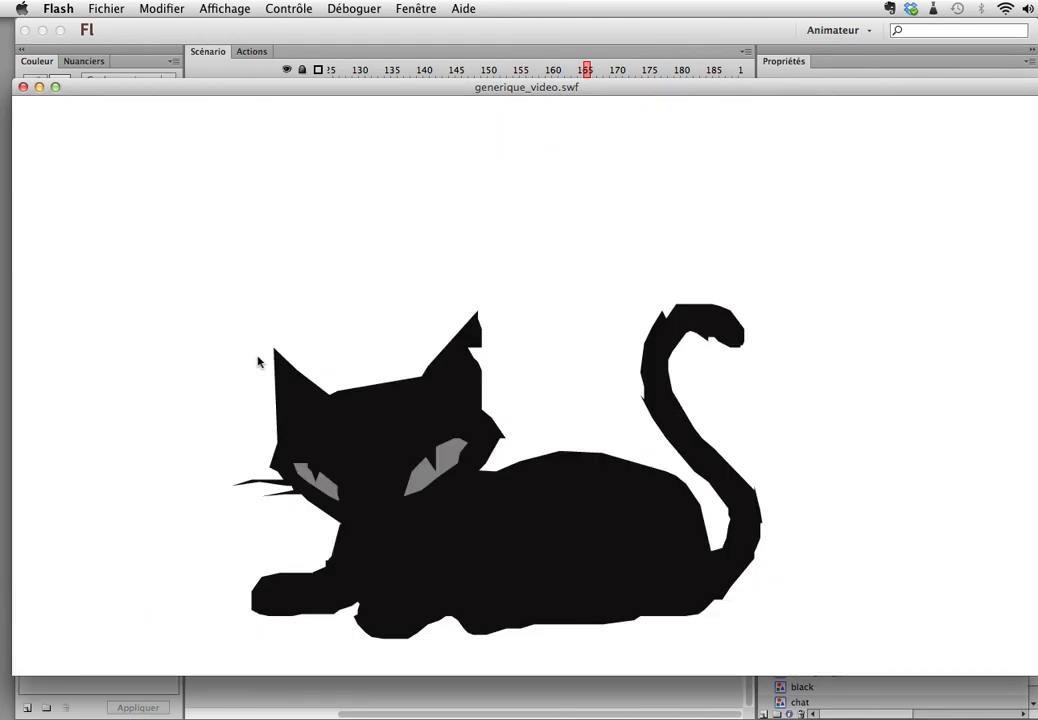
click(23, 87)
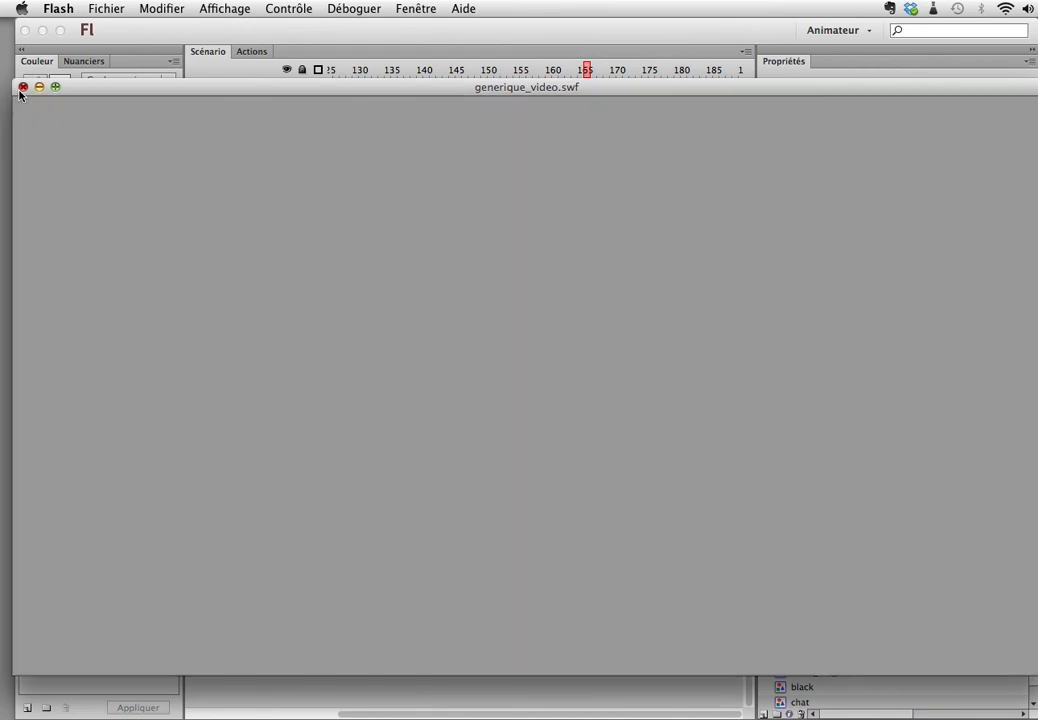